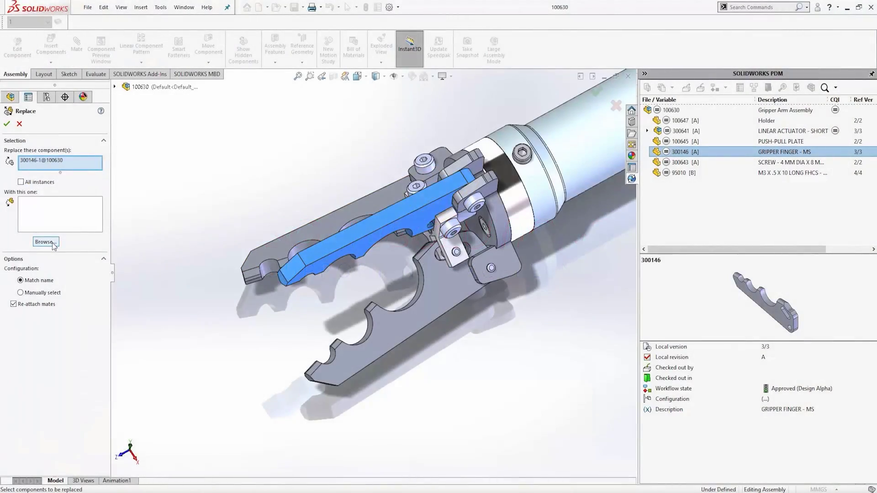
Step: Browse the vault for a replacement, previewing the data cards of parts 300631 and 300636
click(45, 242)
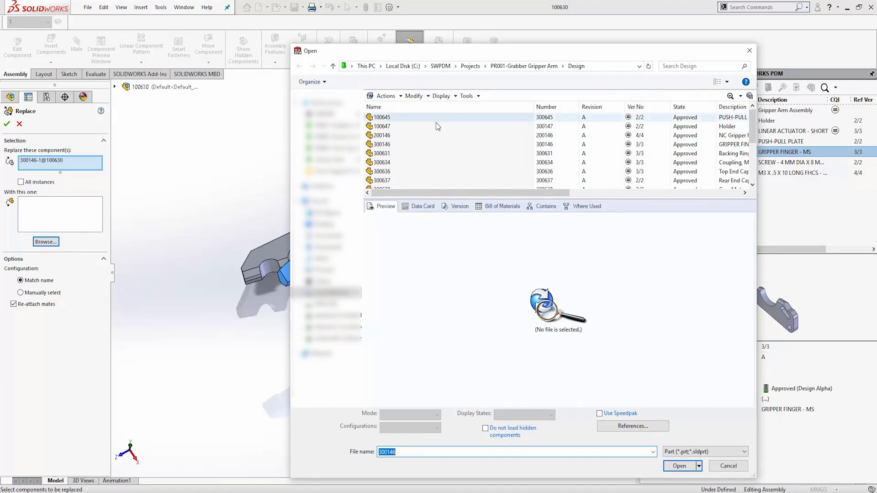
click(418, 206)
click(382, 153)
click(384, 170)
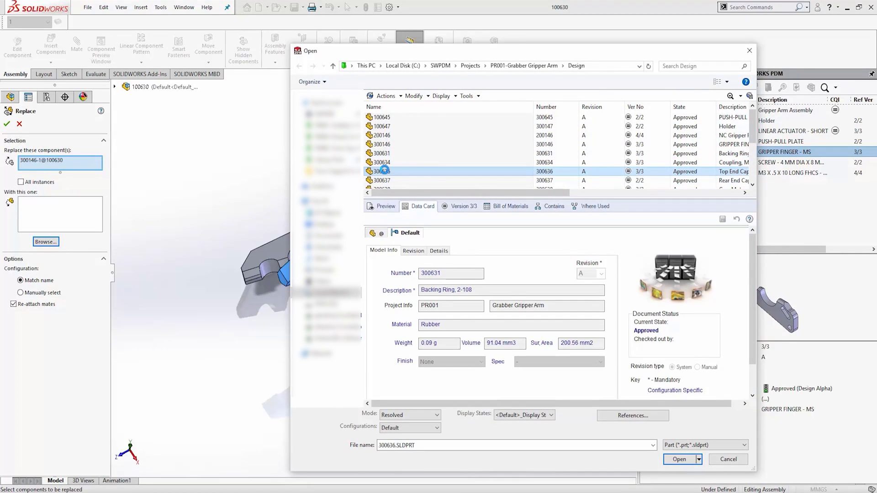
click(383, 206)
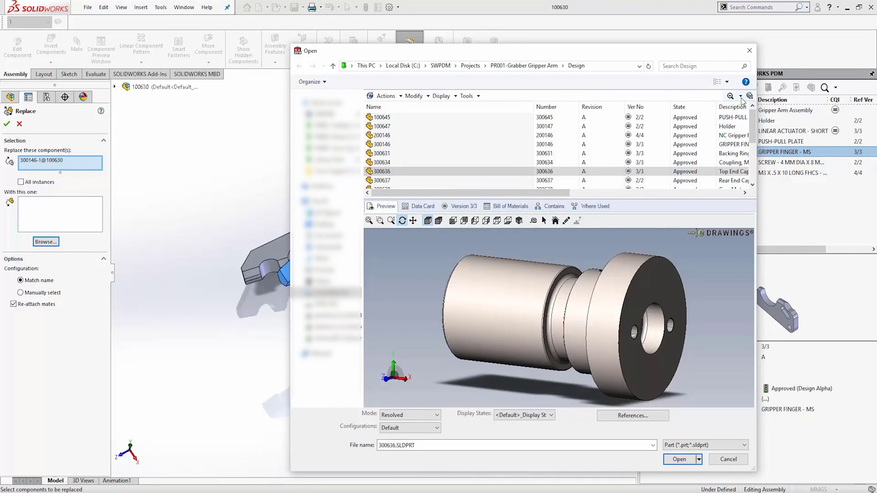
Step: Search the vault for number 200146 and use NC Gripper Finger as the replacement
click(740, 96)
click(745, 140)
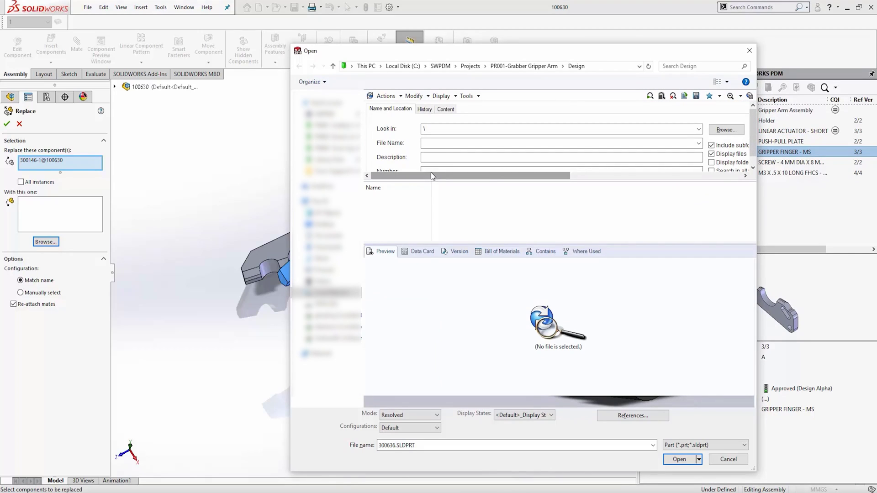
drag(431, 175, 432, 182)
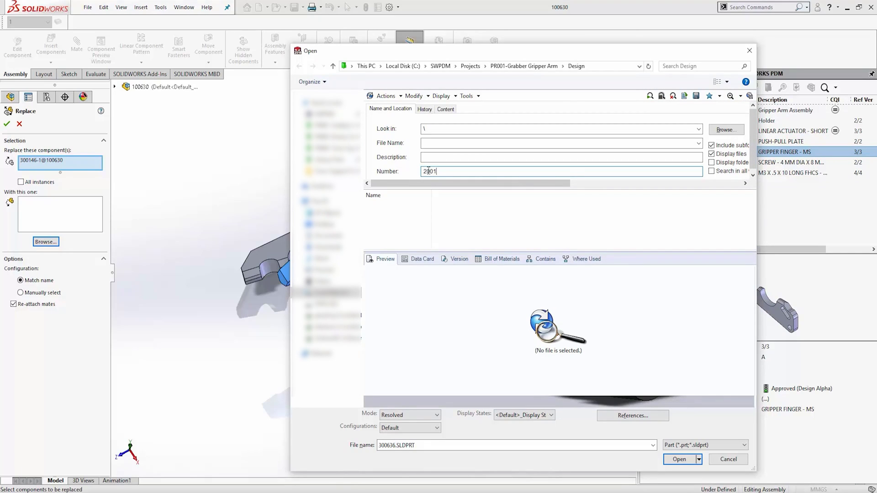
click(650, 96)
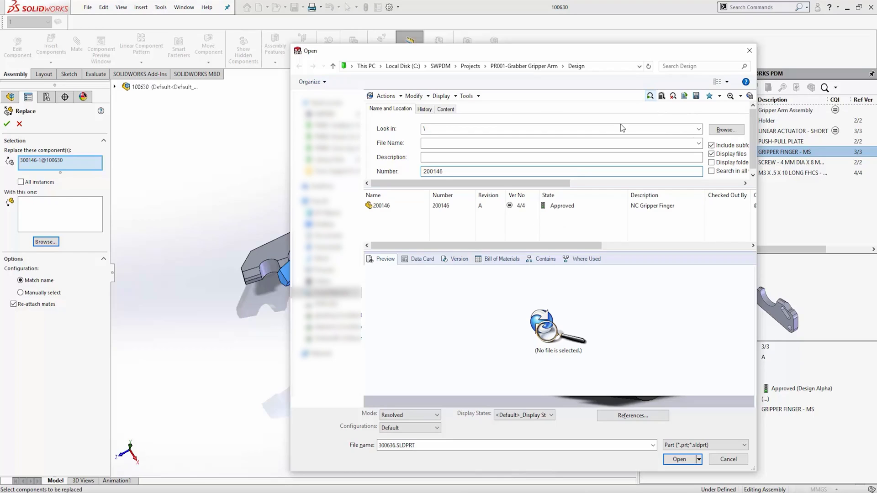
double_click(386, 206)
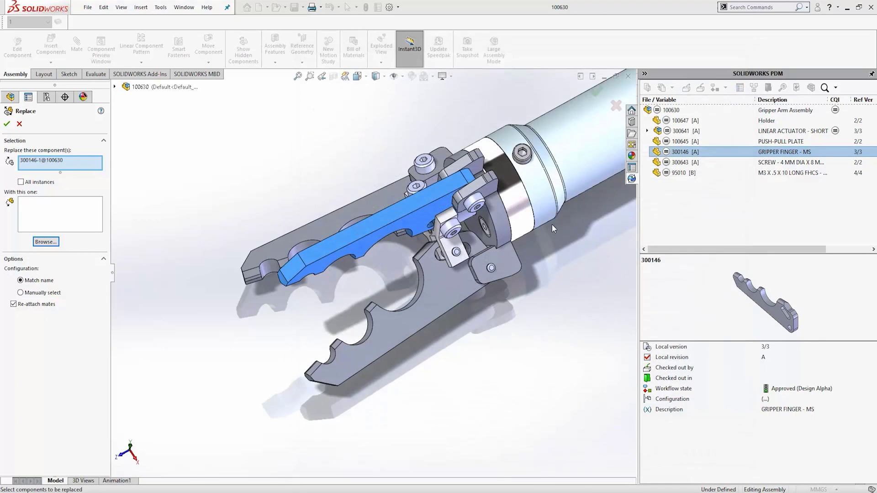
click(598, 92)
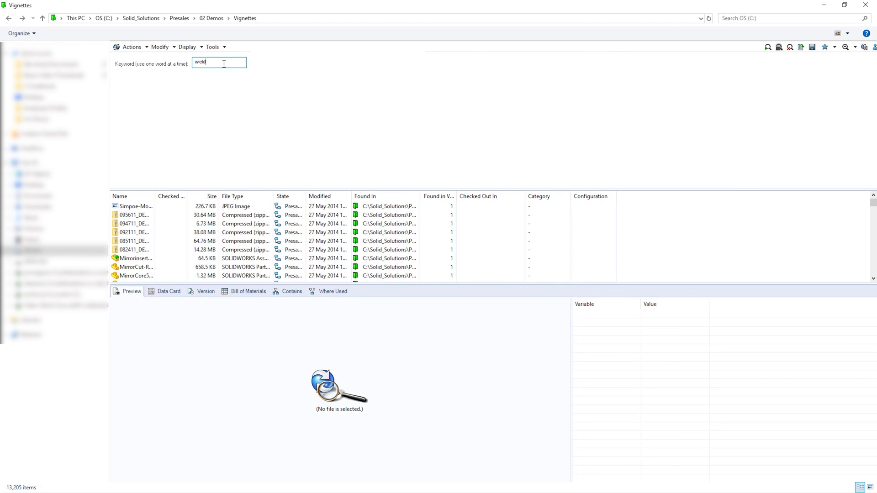
Step: Run the PDM keyword search for 'weld' in the Vignettes folder
key(Return)
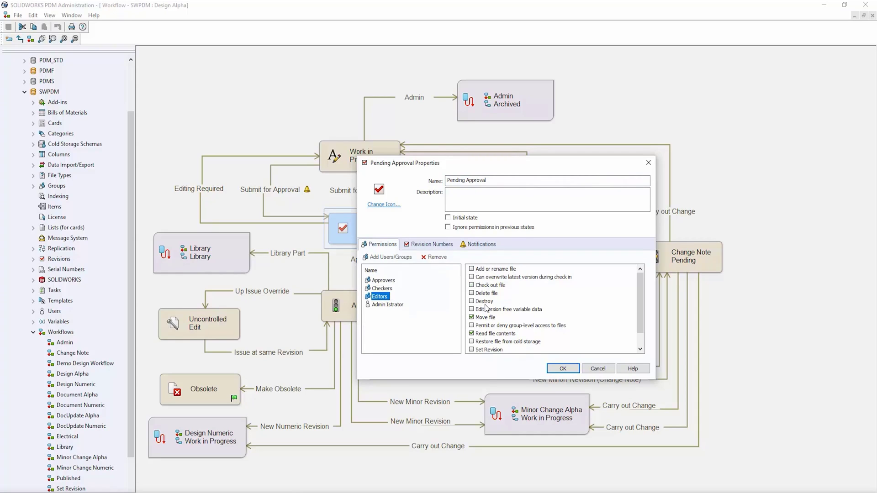
Step: Cancel the Pending Approval properties, open Work in Progress properties, then start a part check-in
click(599, 369)
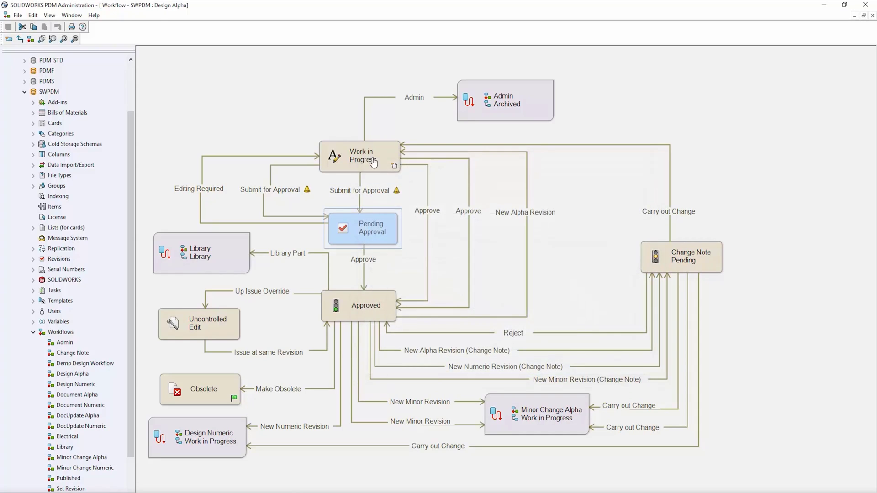
double_click(342, 155)
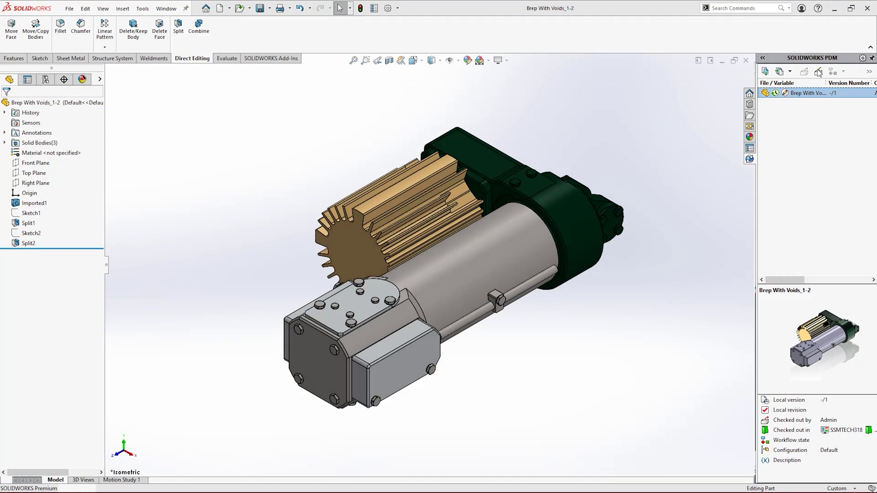
click(818, 72)
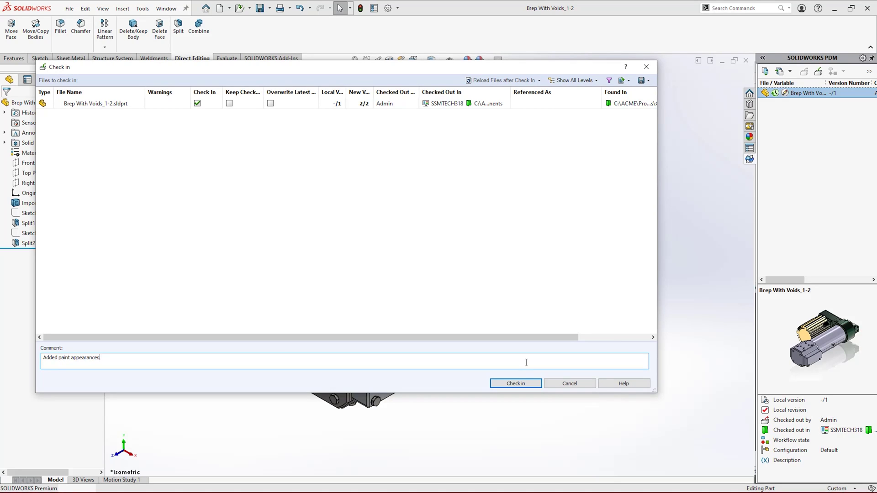
Step: Check in Brep With Voids_1-2 with comment 'Added paint appearances', then the 16467-02_0210 assembly
click(536, 383)
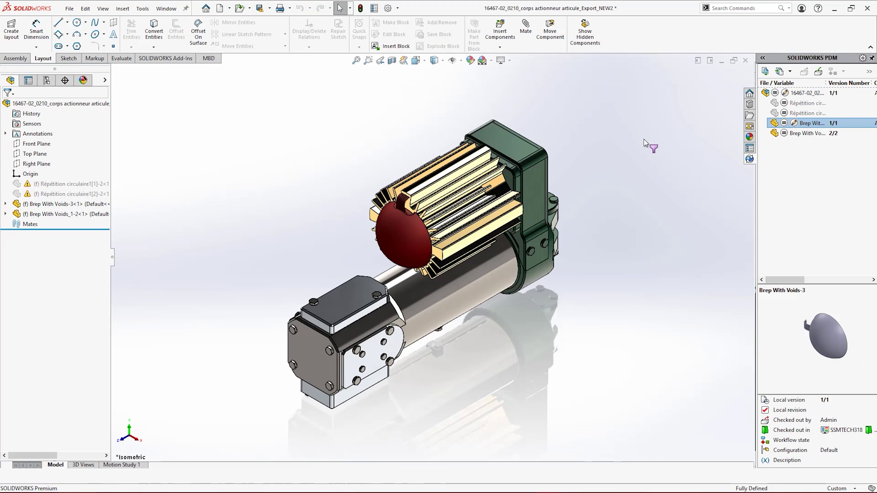
right_click(810, 93)
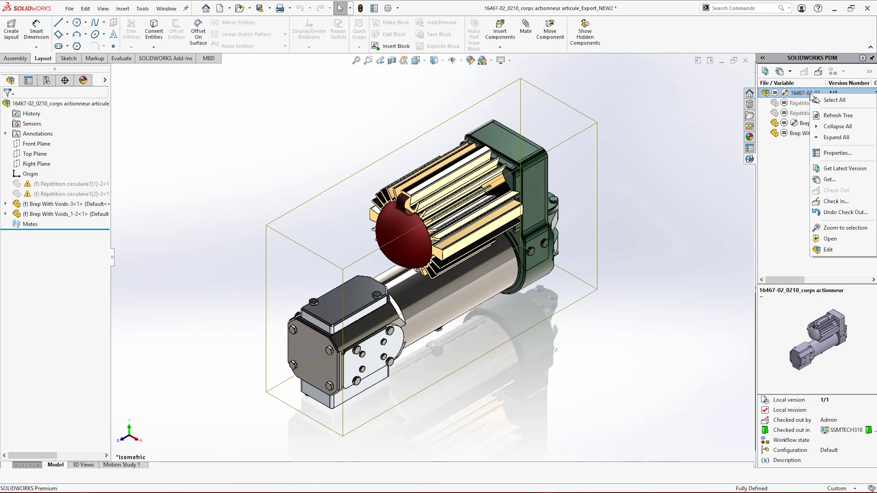
click(819, 201)
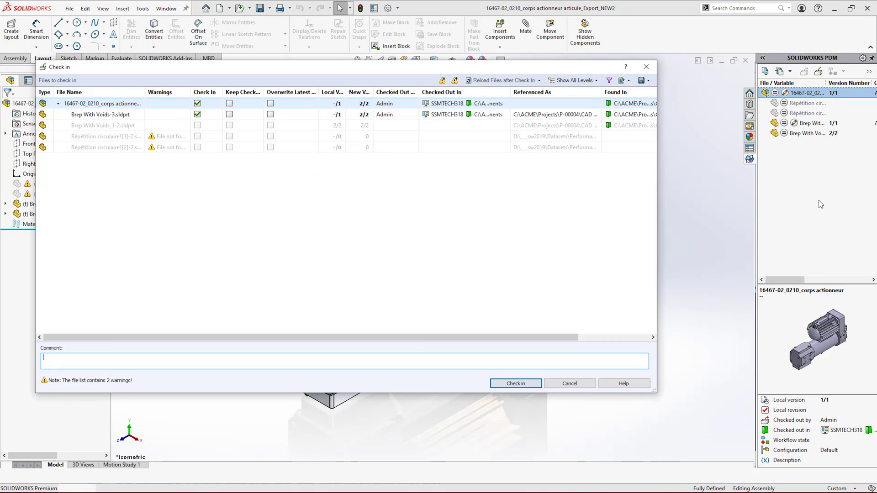
click(524, 383)
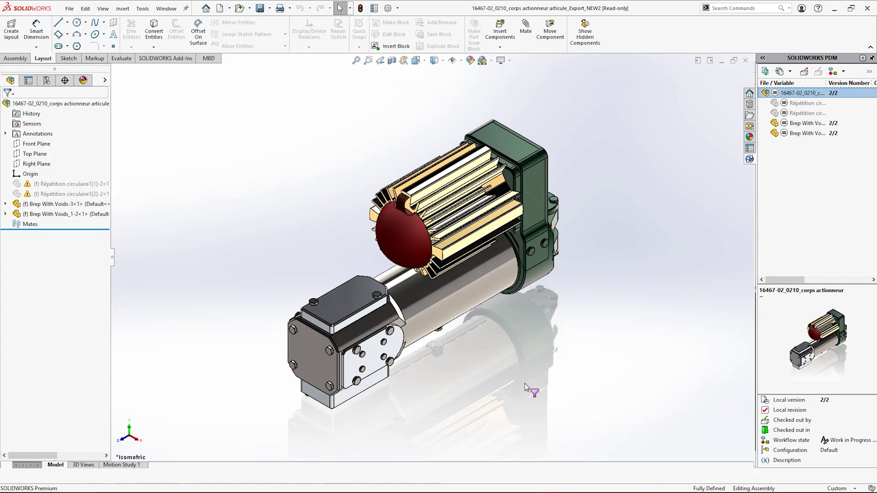
Step: Load version 1 of Brep With Voids_1-2 into the assembly via Get Version
right_click(800, 133)
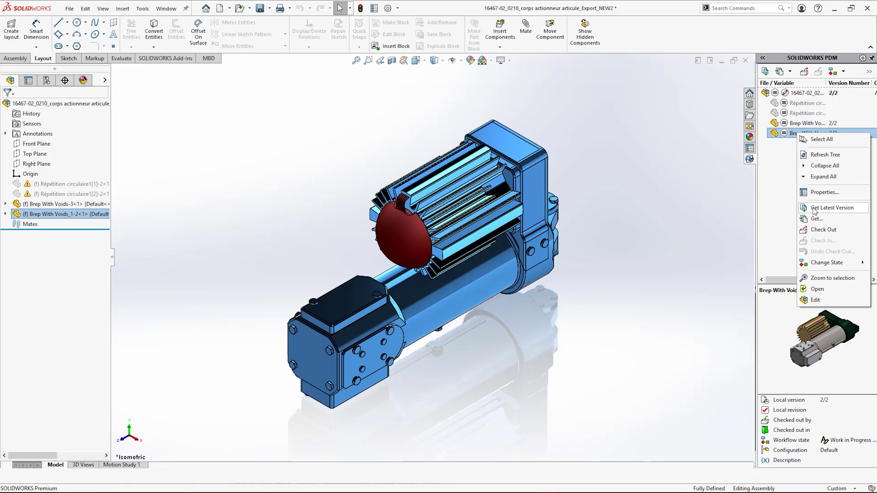
click(798, 220)
click(450, 209)
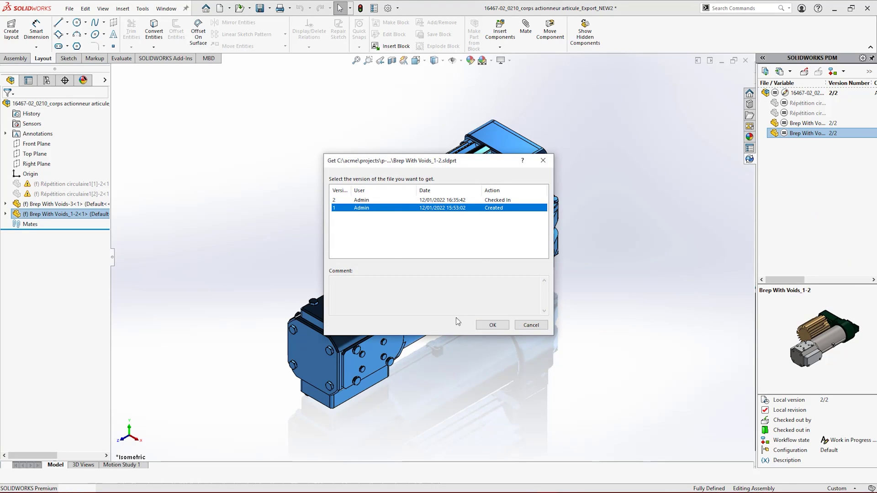
click(492, 325)
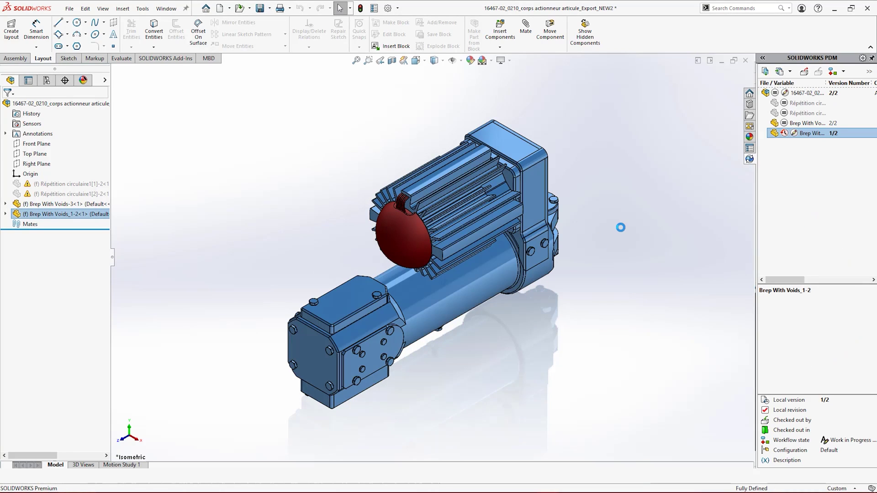
Step: Widen the vault panel and restore Brep With Voids_1-2 to its latest version 2/2
click(817, 134)
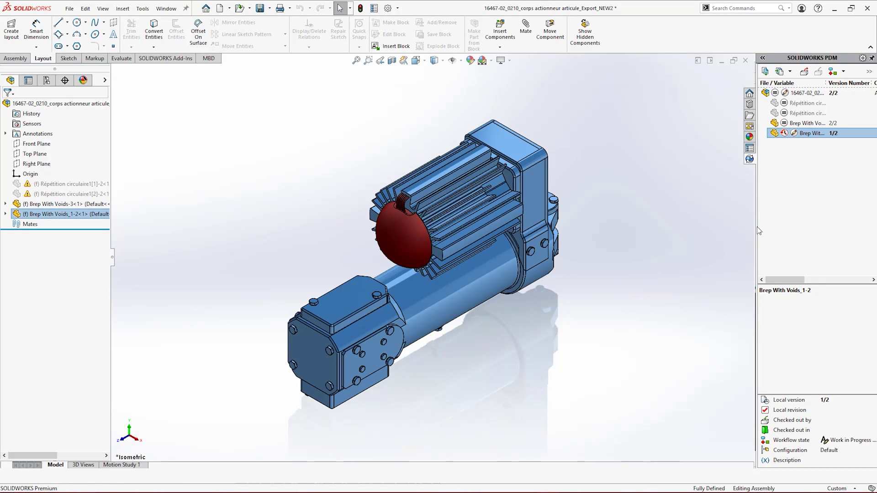
drag(756, 244, 523, 244)
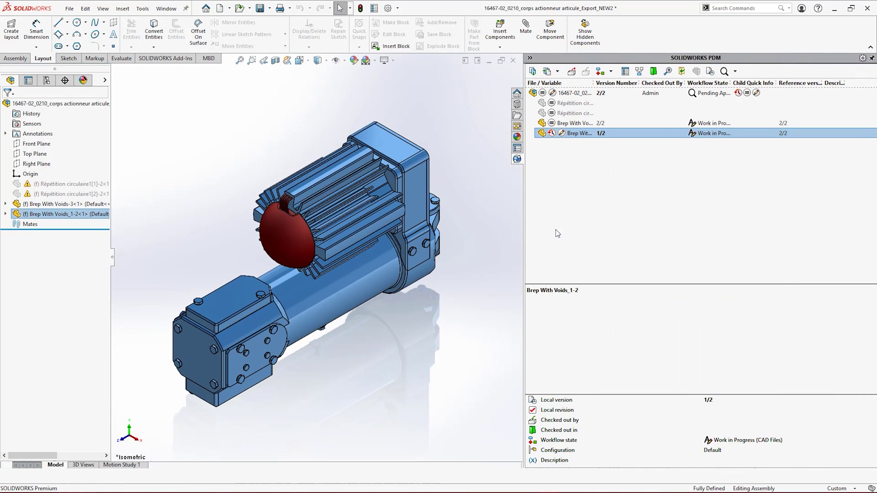
right_click(601, 134)
click(630, 213)
click(393, 263)
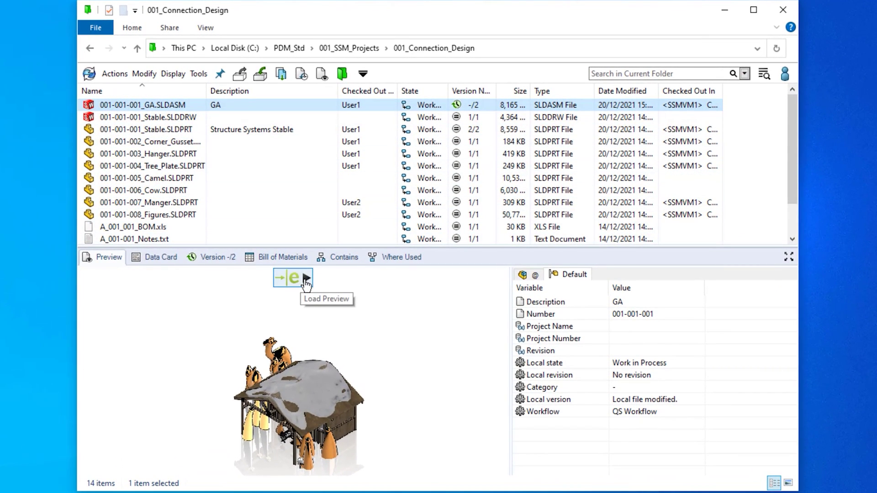
Step: Rotate and measure the 001-001-001_GA assembly in the interactive 3D preview
click(305, 279)
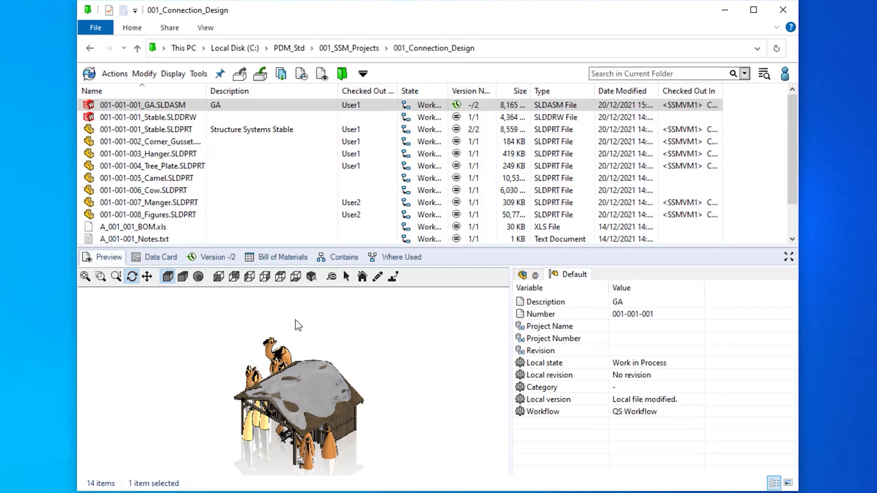
drag(295, 401, 85, 390)
scroll(274, 365, down, 10)
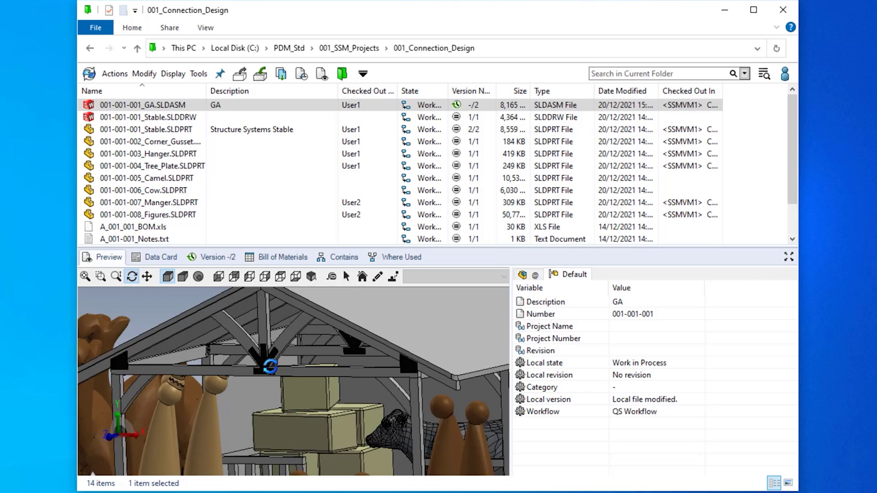
click(331, 277)
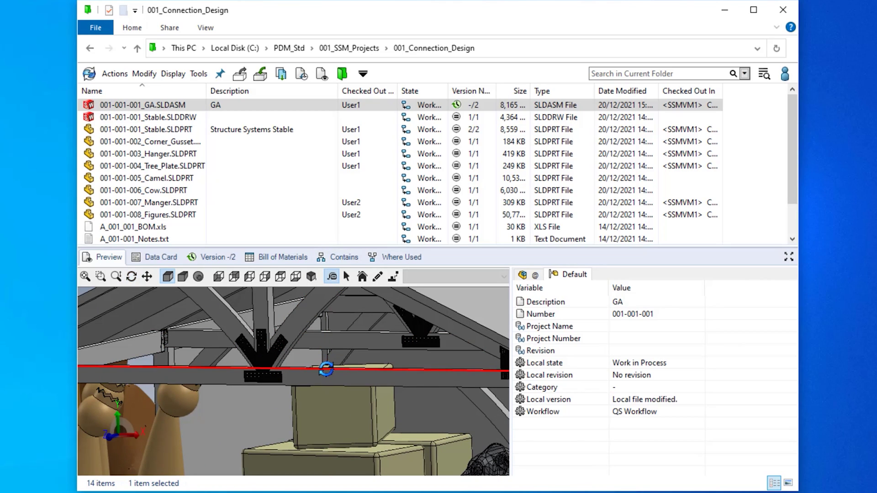
Step: Add the comment 'Needs appearance added to parts' on the GA data card's Comments tab
click(155, 257)
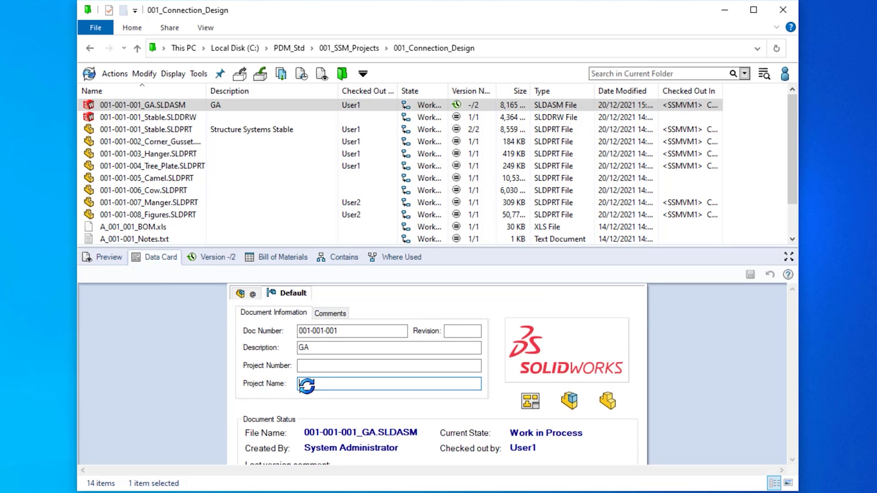
click(329, 313)
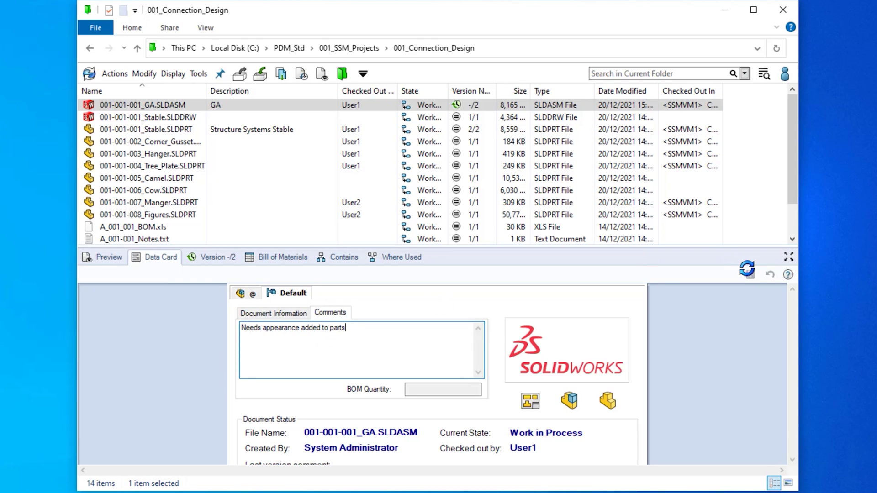
key(alt)
Step: Copy Tree the GA assembly, replacing 001-001- with 006-001-, with check-in on copy enabled
click(199, 73)
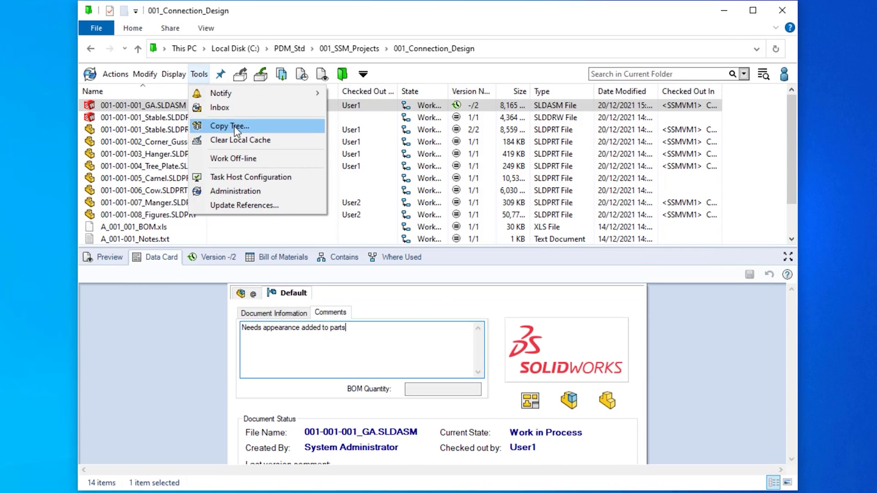
click(293, 123)
drag(535, 408, 705, 409)
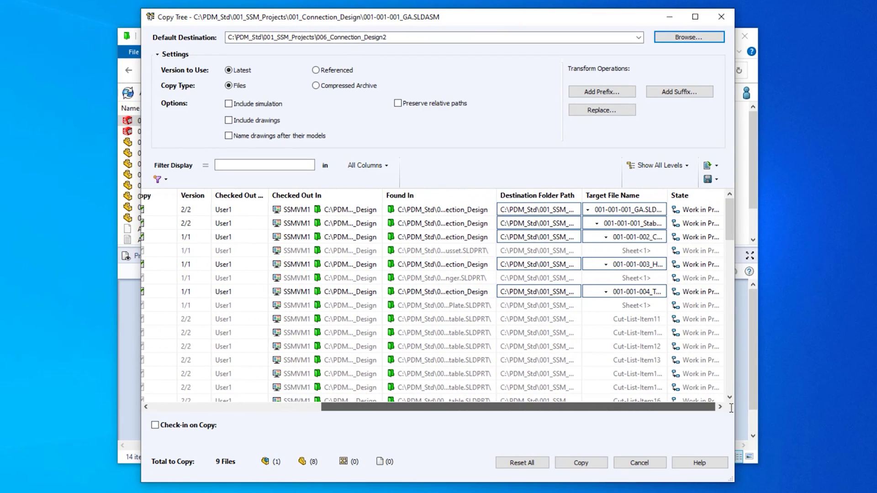
click(601, 110)
text(001-001-)
key(Tab)
text(00)
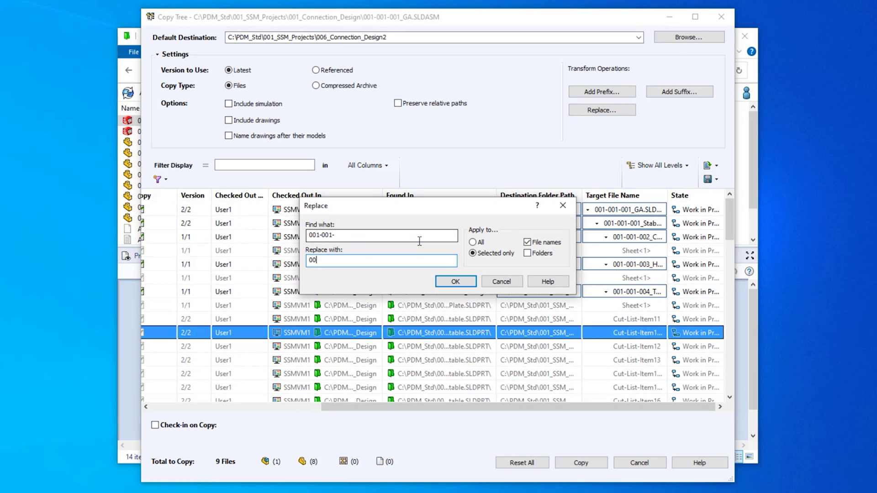
text(6-001-)
click(455, 281)
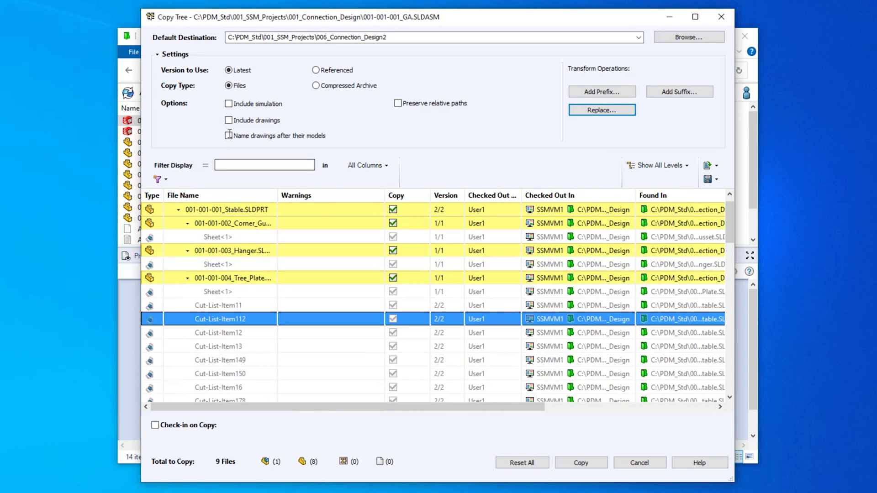
click(211, 425)
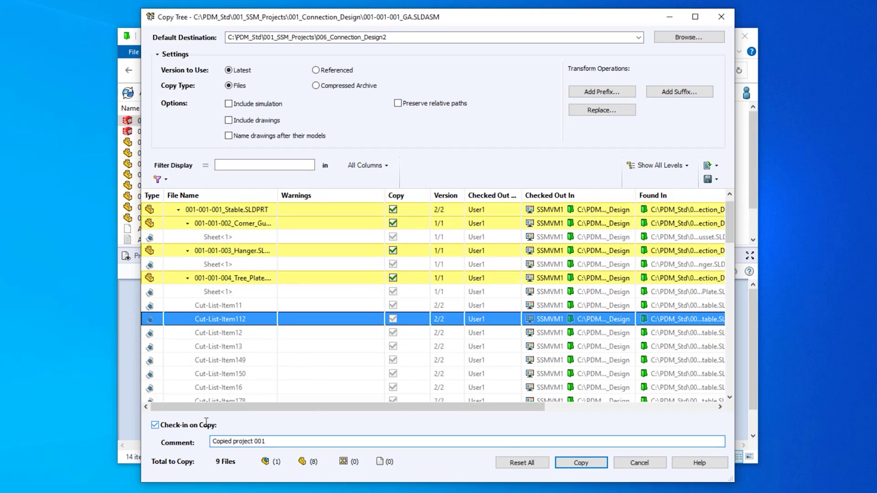
click(575, 463)
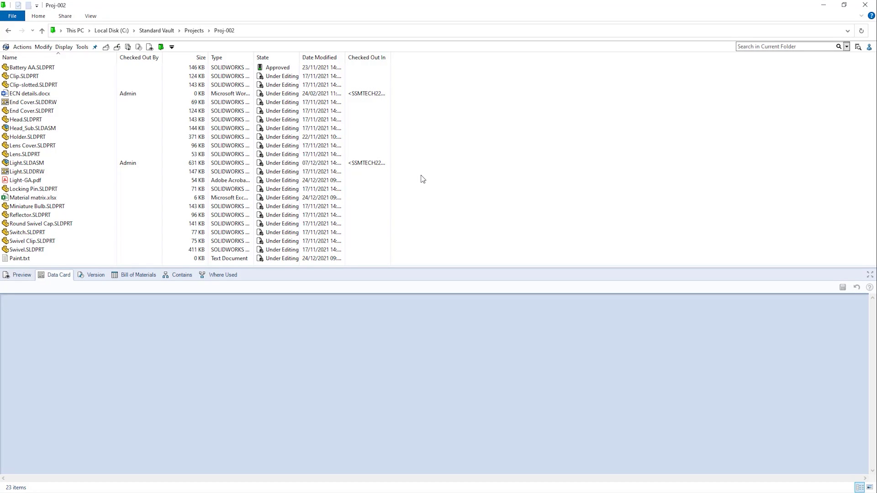
Step: Select Light-GA.pdf in Proj-002 to show its PDF data card
click(270, 185)
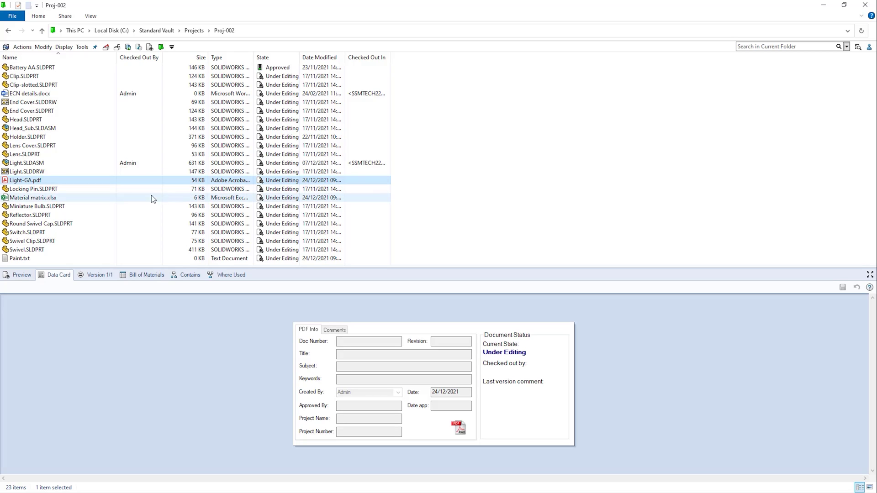
Step: Give ECN details.docx card Number Doc-001 and Title 'ECN Details', and save it
click(130, 200)
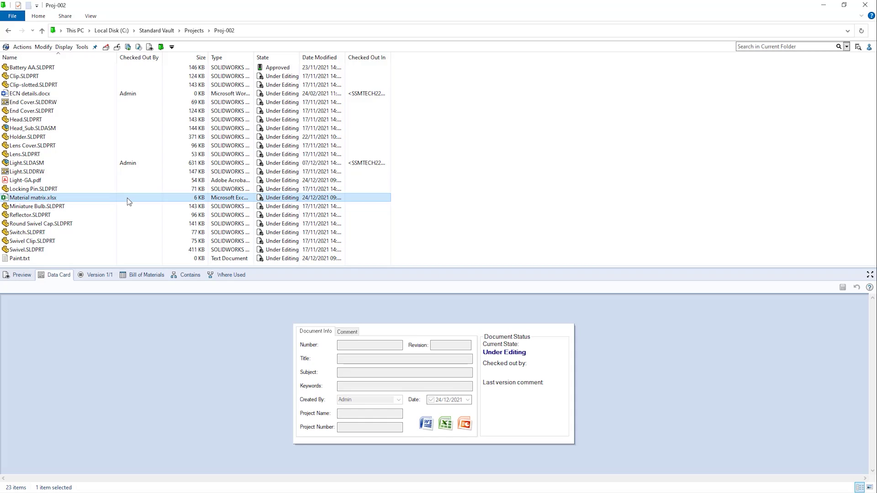
click(95, 93)
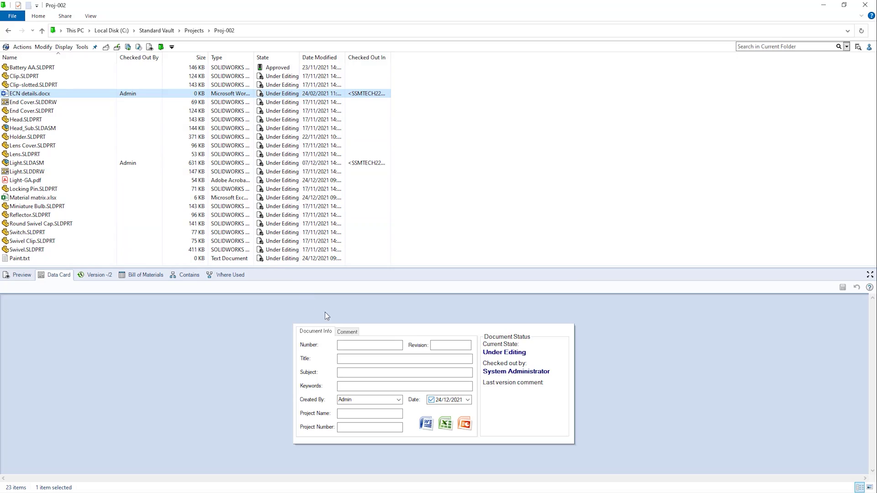
click(350, 344)
text(Doc-001)
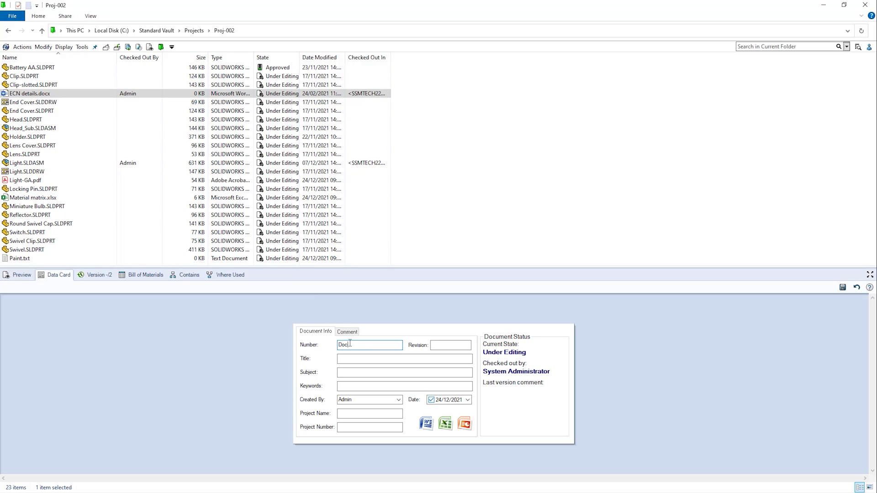
click(347, 359)
text(ECN Details)
click(841, 288)
Step: Paste Paint.txt as a reference of Light.SLDASM
right_click(113, 164)
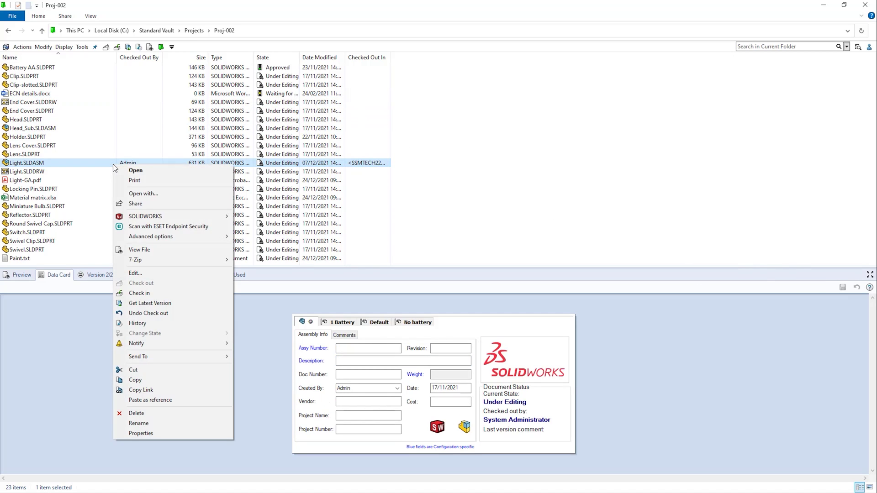
click(190, 399)
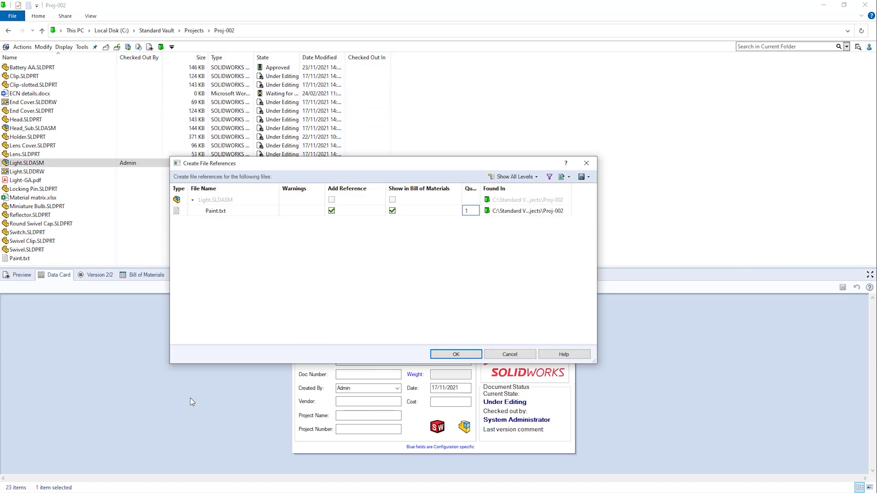
click(456, 354)
Step: Submit ECN details.docx for approval with comment 'Please approve ECN change', notifying User2
right_click(155, 93)
mouse_move(259, 264)
click(301, 272)
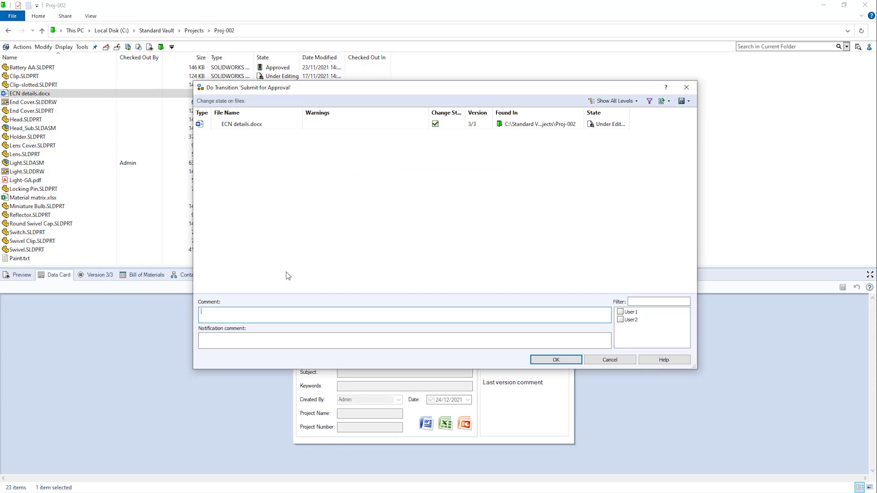
click(261, 312)
text(Please approve ECN change)
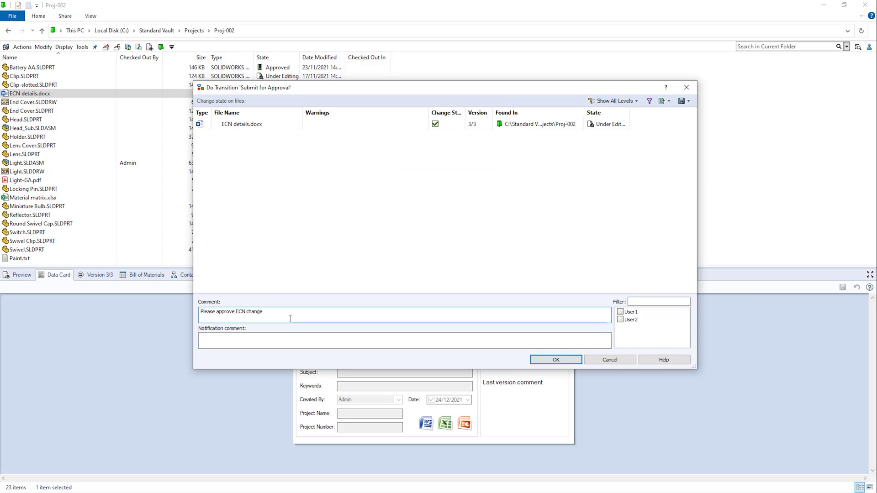
click(620, 319)
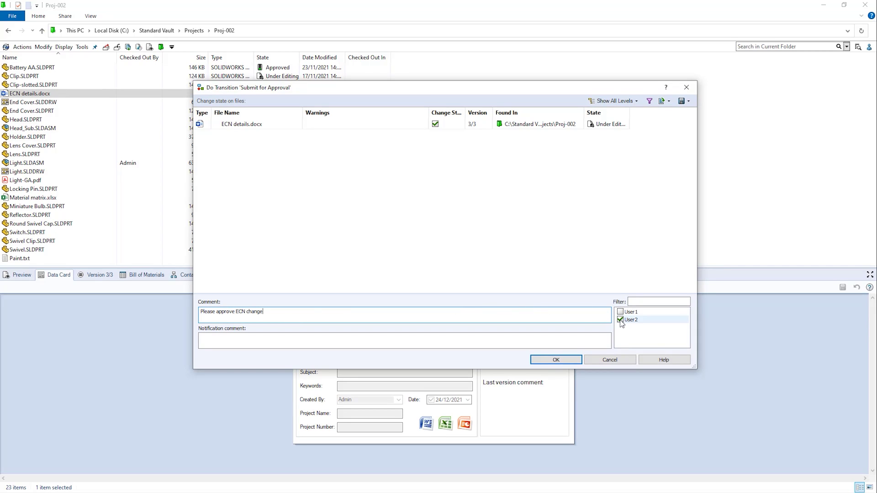
click(556, 359)
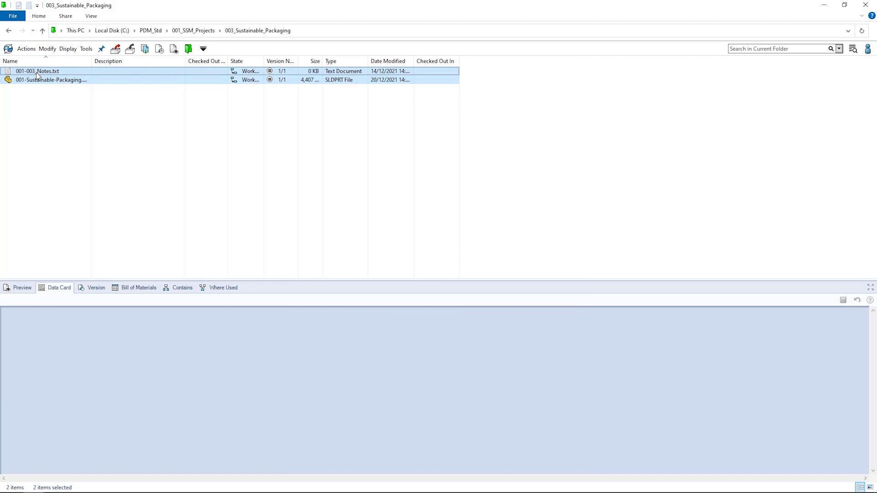
Step: Submit both Sustainable Packaging files for approval with comment 'Please approve change. Reduced material'
right_click(36, 72)
mouse_move(82, 208)
click(172, 216)
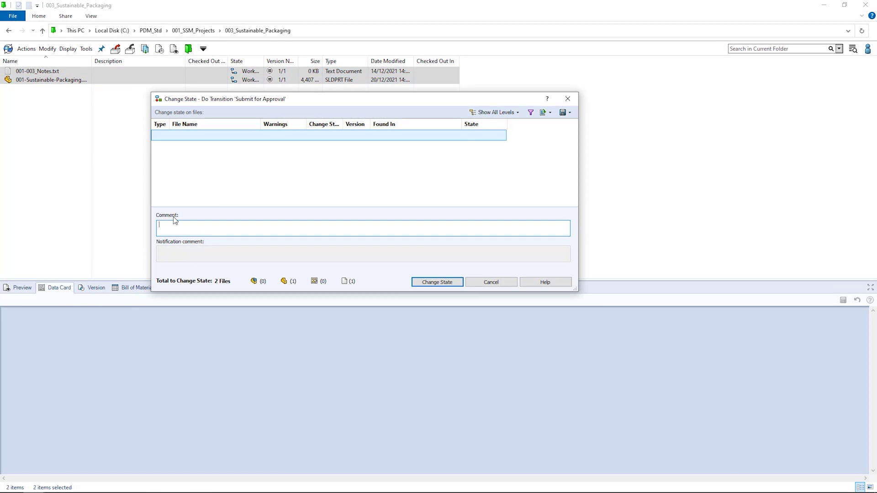
text(Please a)
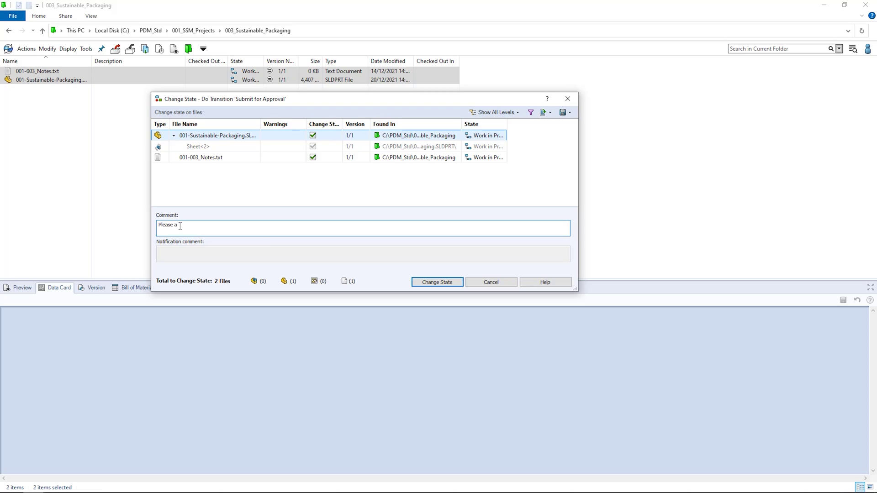
text(pprove change. Reduced material.)
click(442, 282)
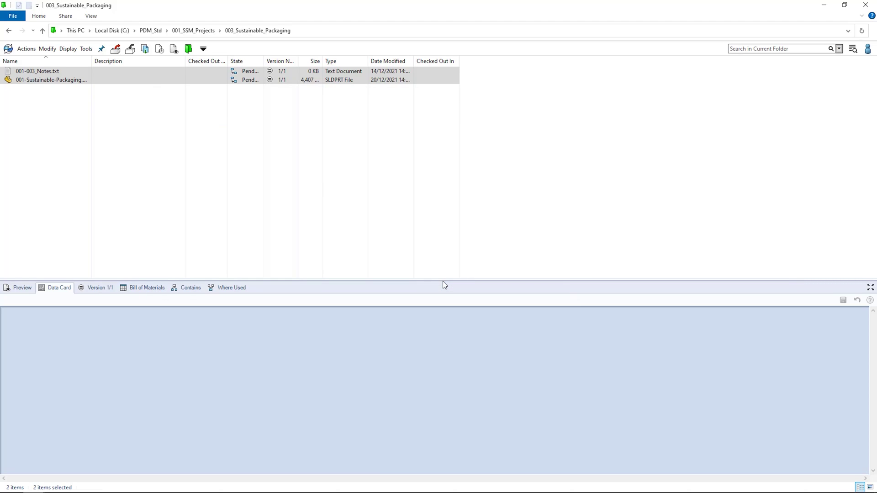
Step: Release both pending files through Release Documents with the comment 'Changes approved'
right_click(128, 81)
mouse_move(220, 204)
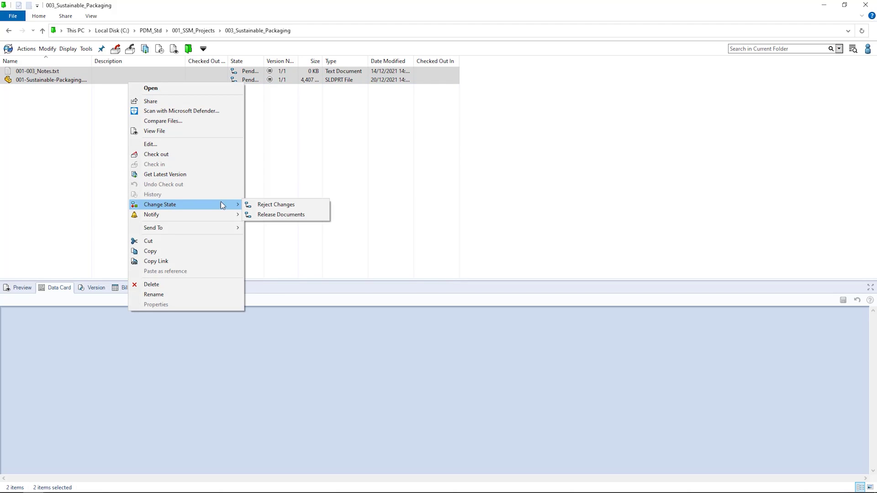
click(271, 215)
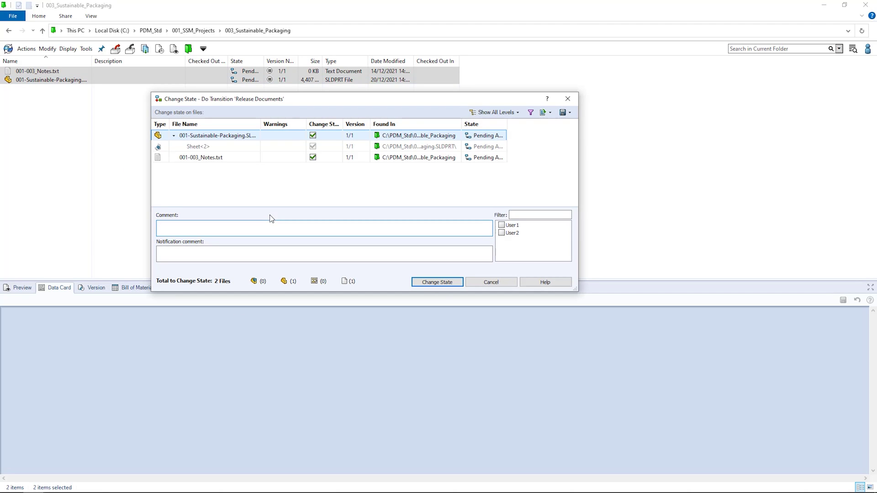
text(Changes approved)
click(445, 281)
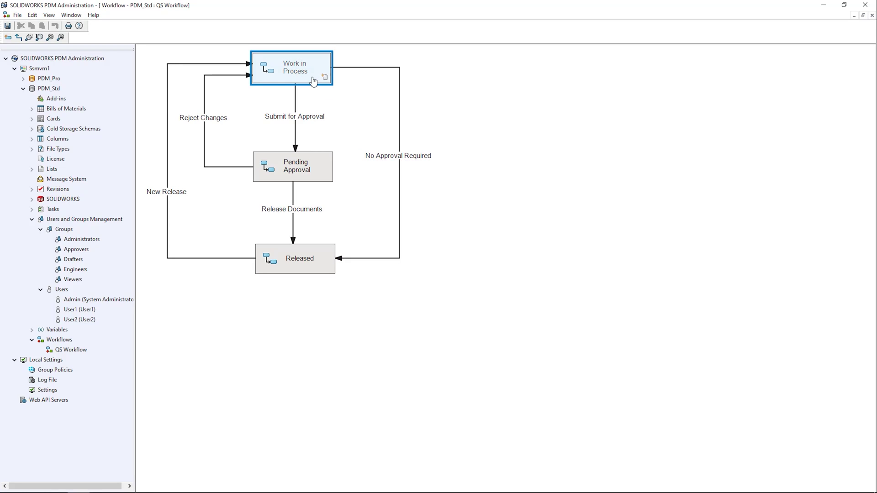
Step: Inspect the Submit for Approval and Release Documents transitions, then open the Released state's properties
click(310, 119)
click(313, 131)
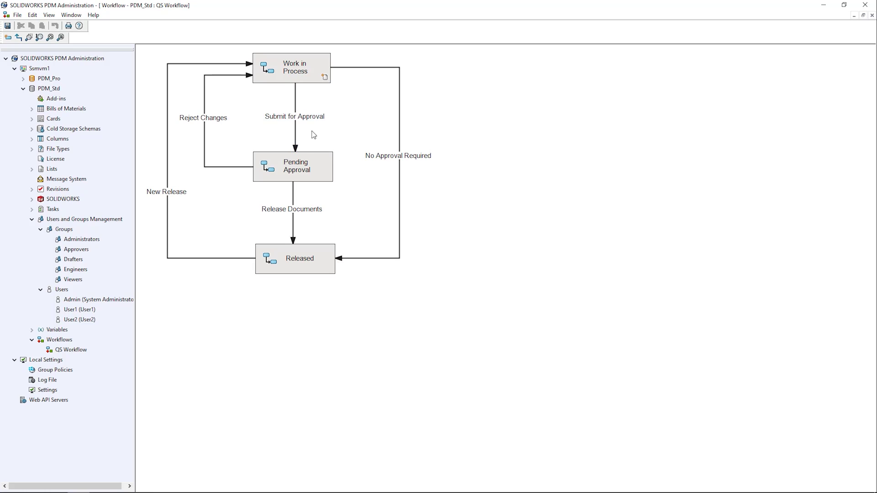
click(315, 203)
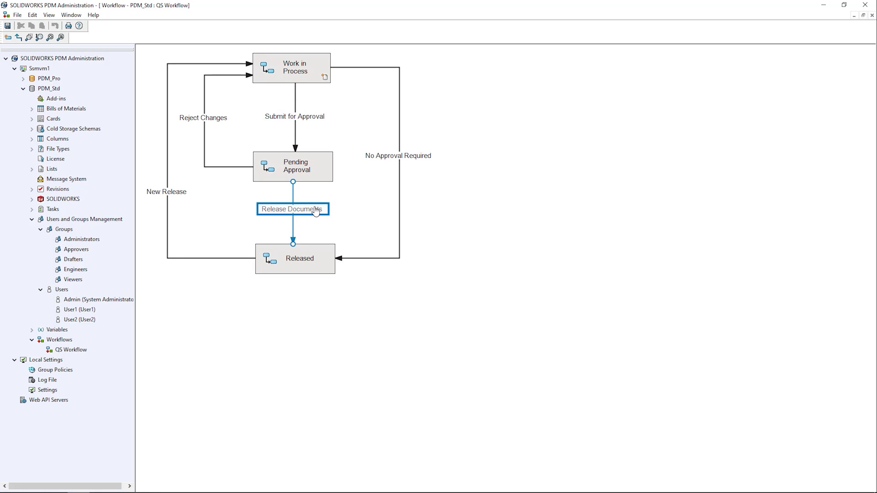
click(317, 235)
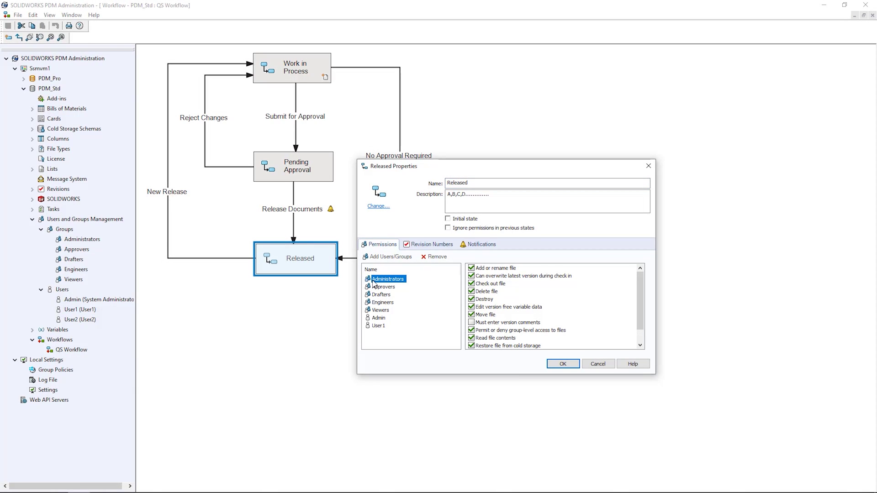
Step: Review Approvers, Drafters and Engineers permissions, remove Engineers' 'Check out file' right, and save
click(380, 288)
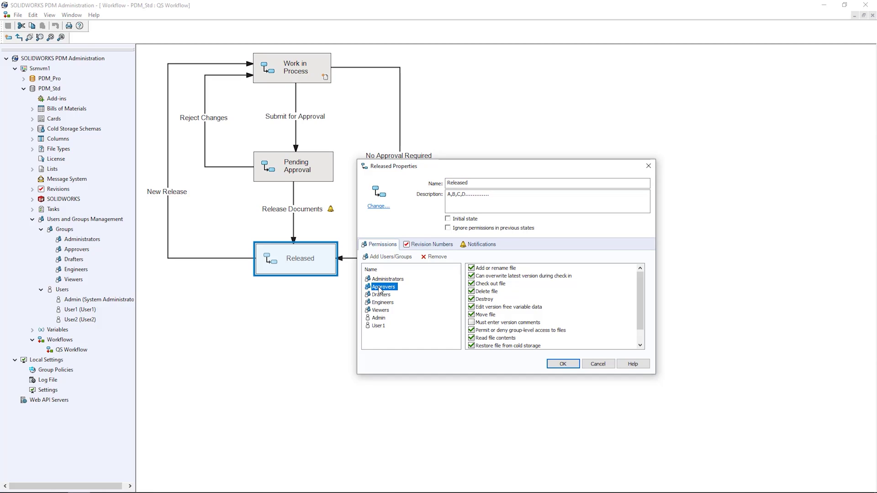
click(383, 295)
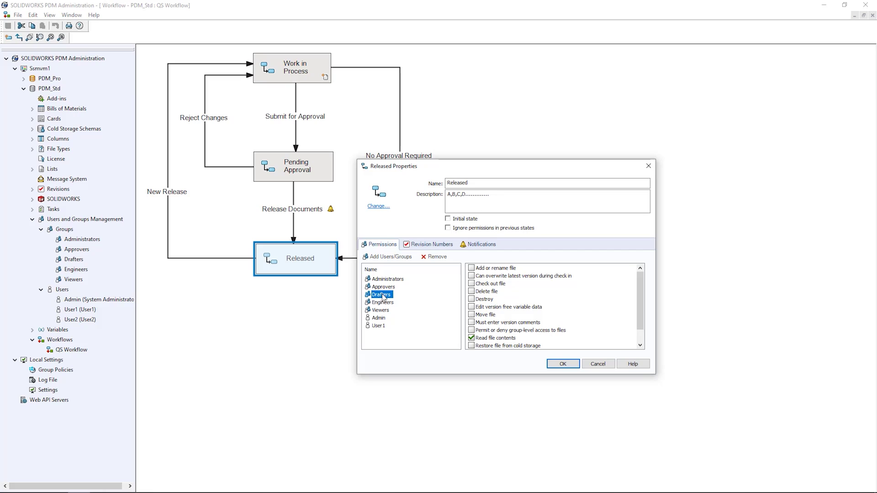
click(384, 303)
click(472, 284)
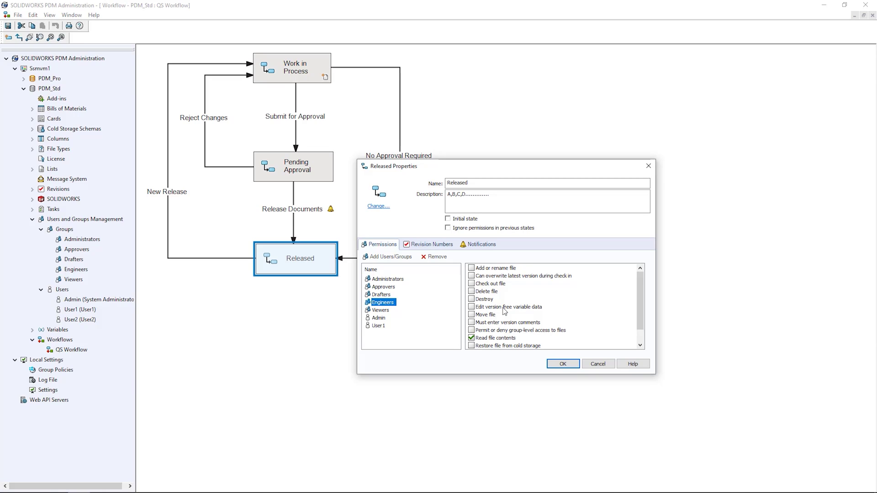
click(561, 364)
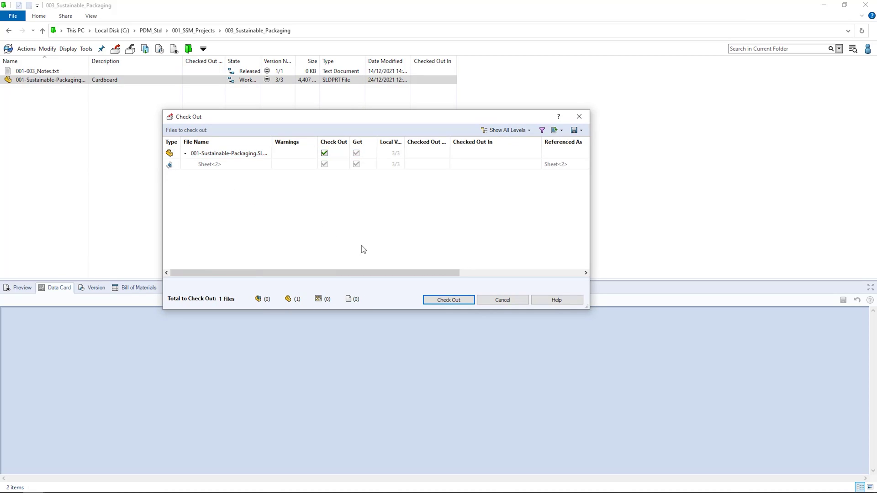
Step: Check out the packaging part and save 'Changes made - example' in its data card comments
click(447, 300)
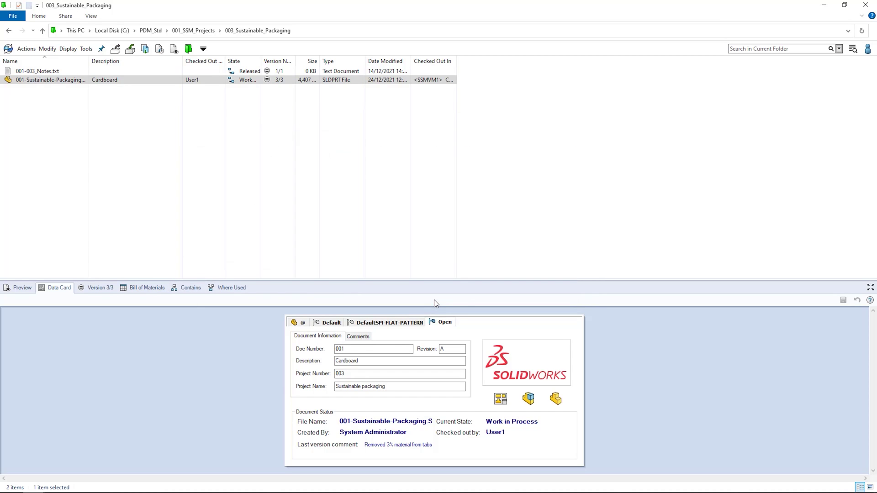
click(358, 336)
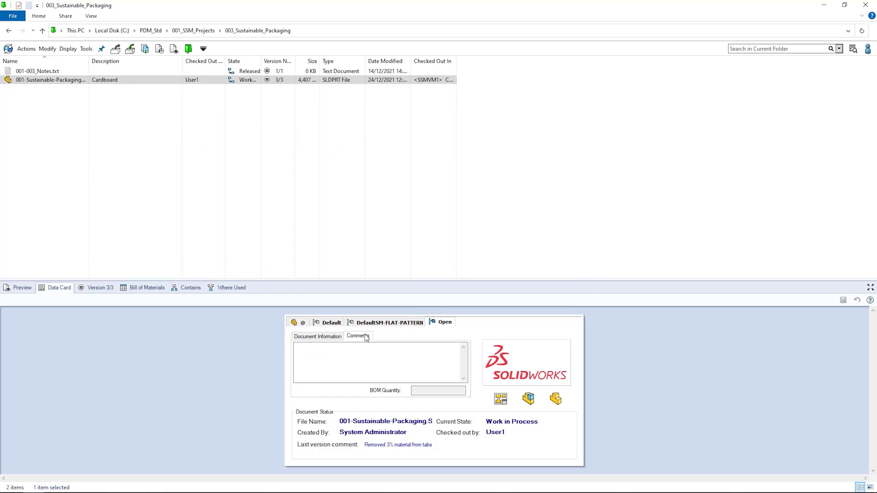
click(339, 351)
text(Changes made - example)
click(843, 300)
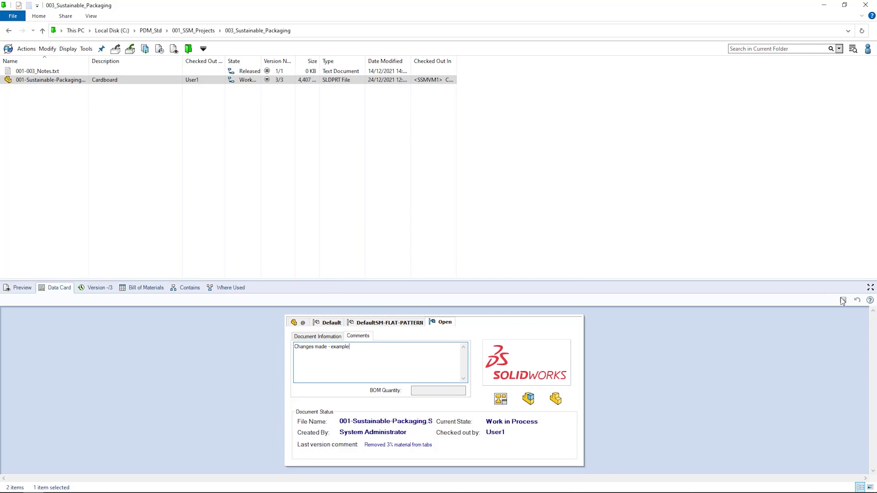
Step: Begin checking in the packaging part with the comment 'Changed made - example'
right_click(72, 81)
click(122, 160)
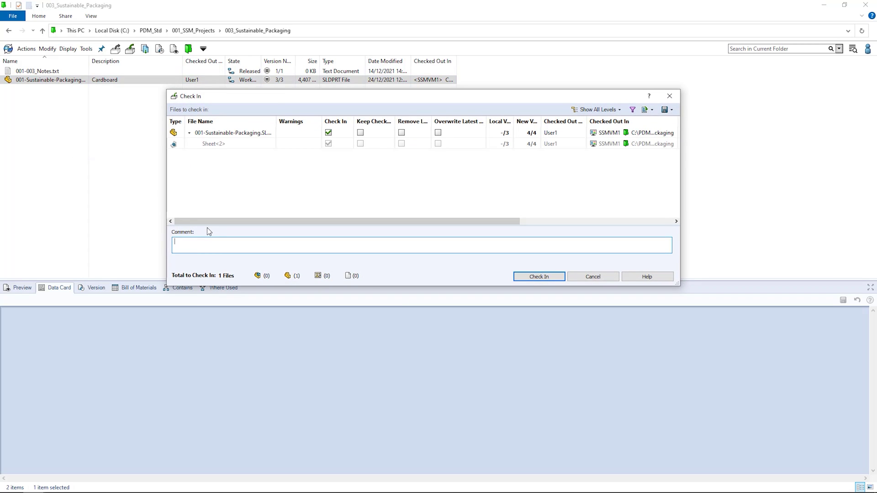
text(Changed made - example)
Step: Check in the part and review its version 4, version 3 and Released-transition history entries
click(538, 277)
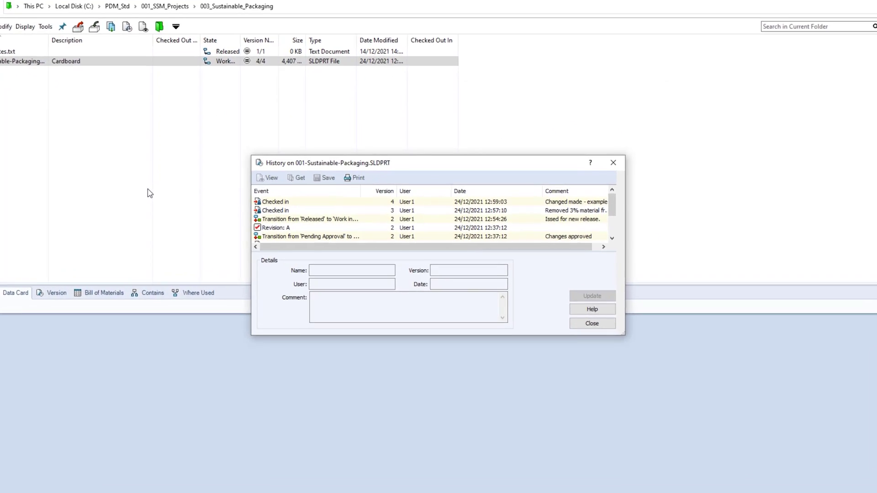
drag(624, 222, 702, 221)
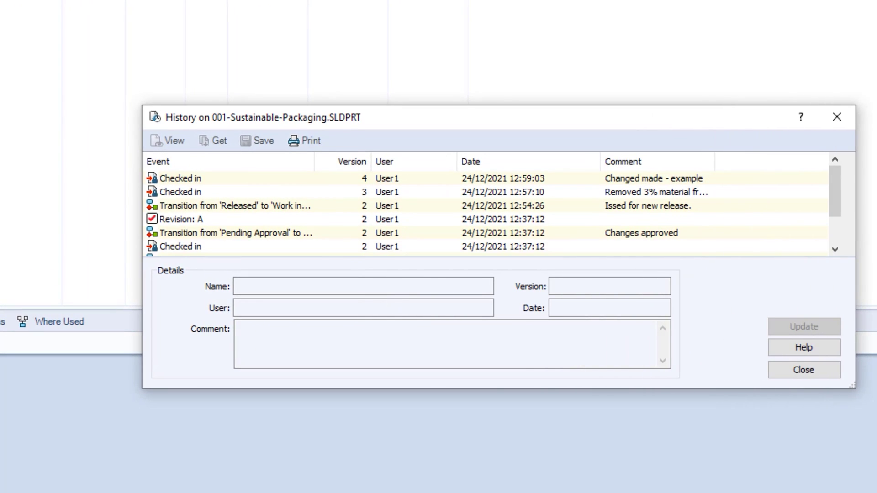
click(228, 178)
click(229, 192)
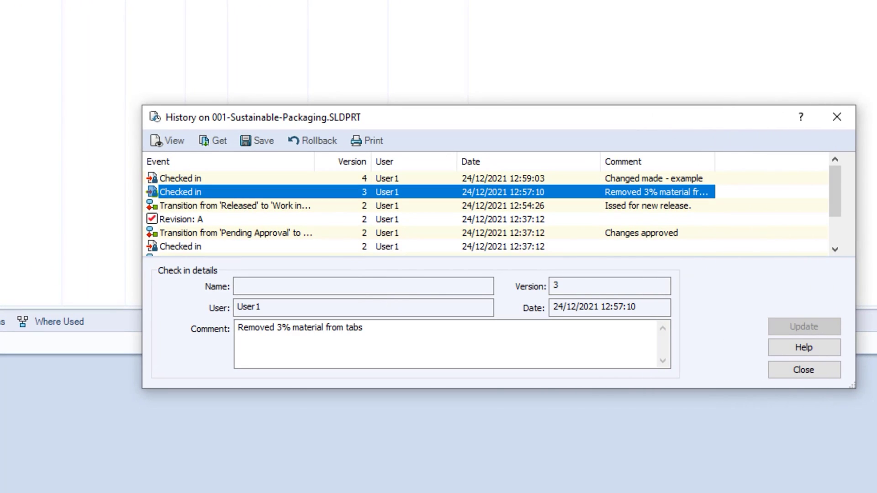
click(228, 205)
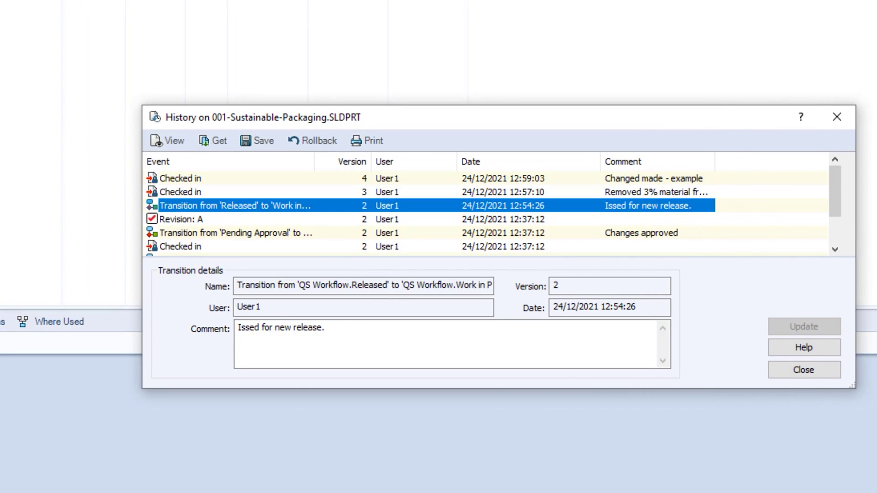
Step: Roll the part back to version 3 with the comment 'Change reverted, not required.'
click(229, 191)
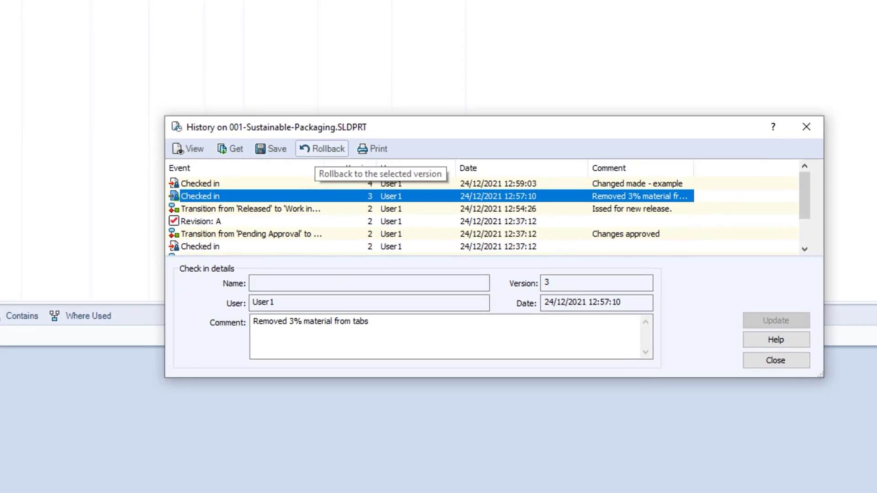
click(312, 141)
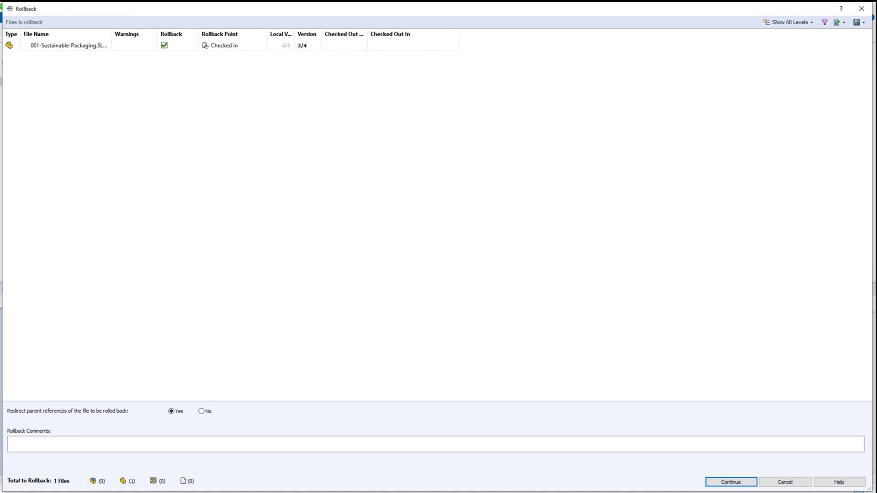
click(45, 444)
text(Change reverted, not required.)
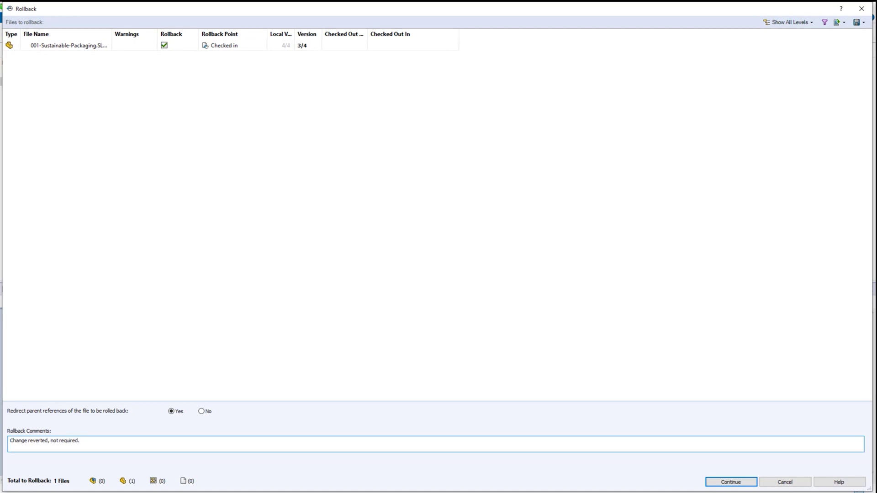
key(Return)
key(Return)
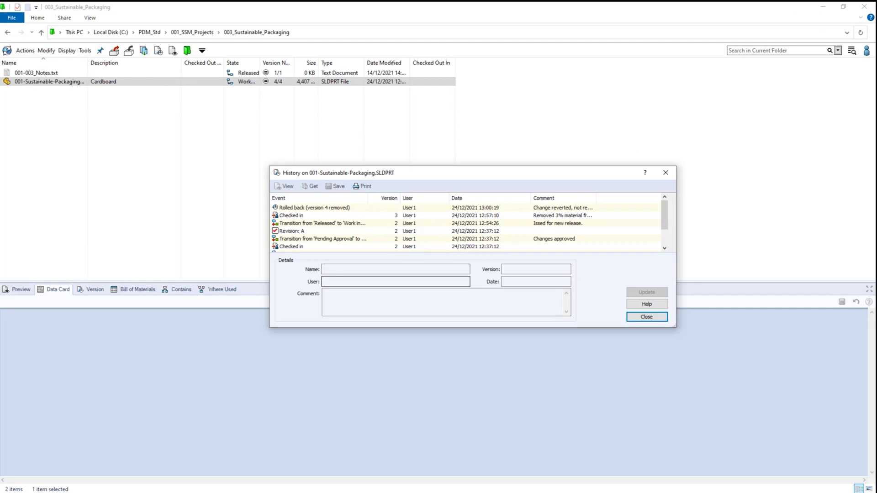
click(409, 208)
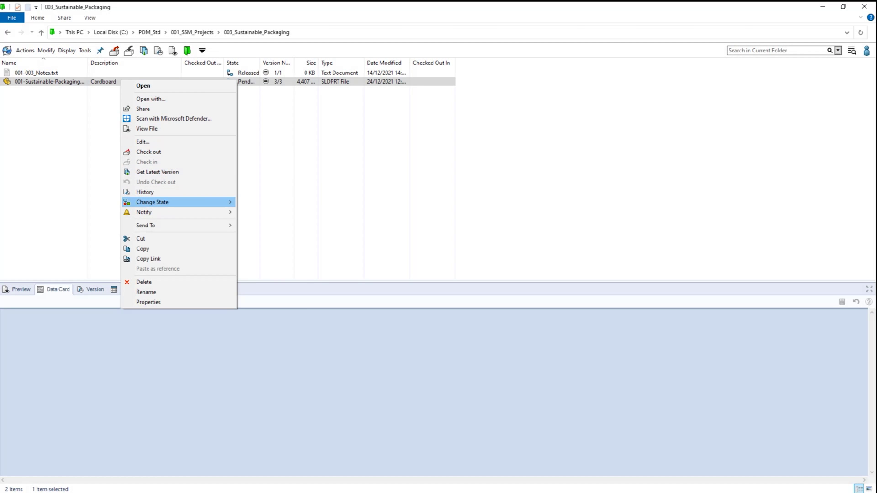
Step: Begin the Release Documents transition with the comment 'Change approved for production'
mouse_move(182, 202)
click(274, 213)
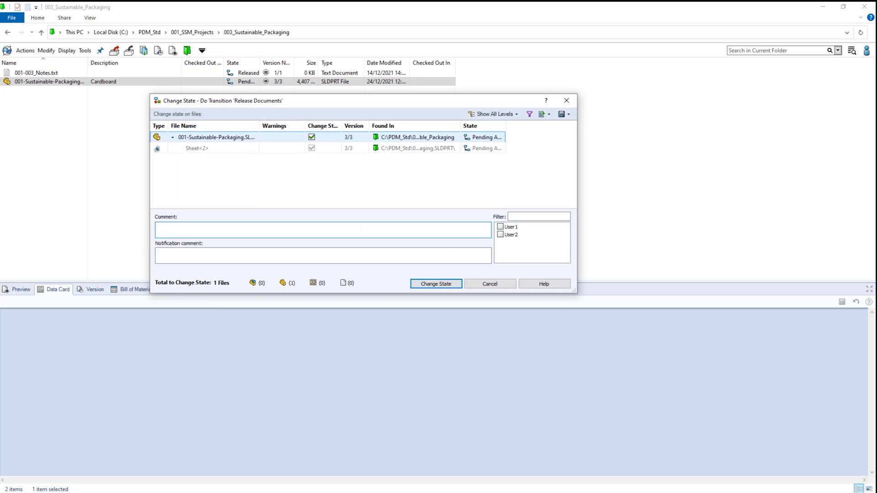
text(Change approved for production)
Step: Confirm the release and view the part's 'Revision: B' history entry
key(Return)
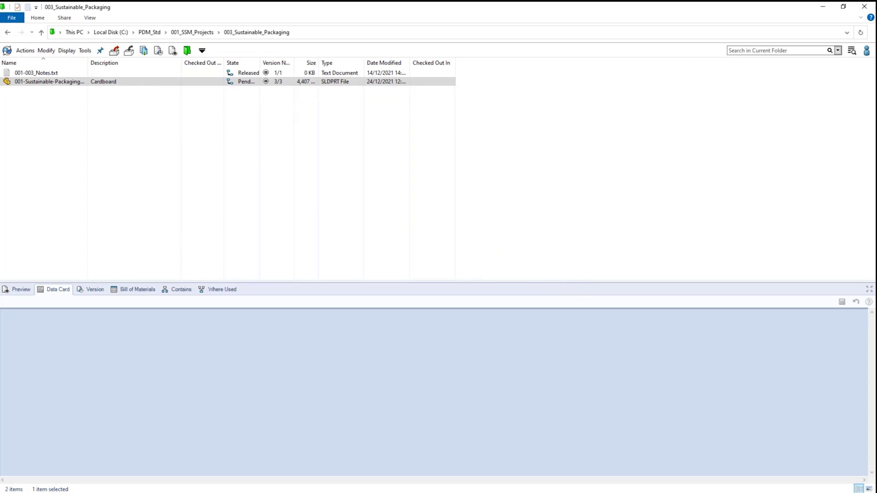
click(137, 197)
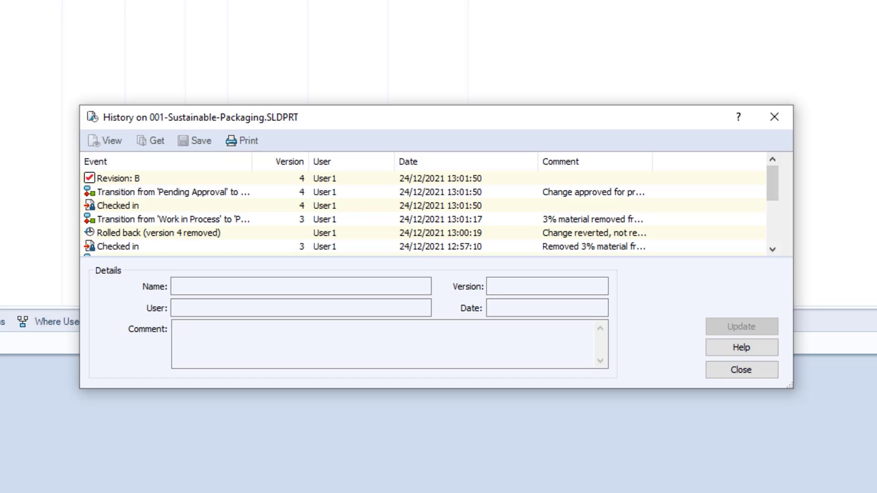
click(119, 178)
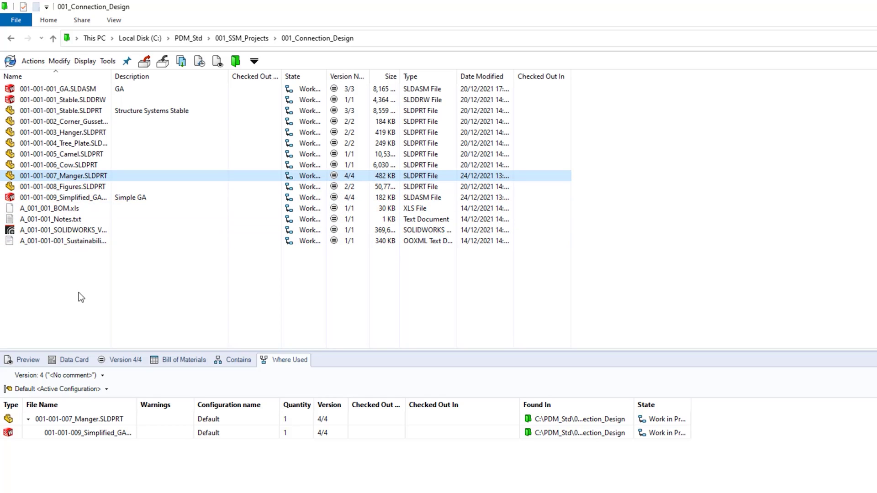
Step: Show where 001-001-007_Manger.SLDPRT is used for version 2, then version 3 with Transport configuration
click(86, 375)
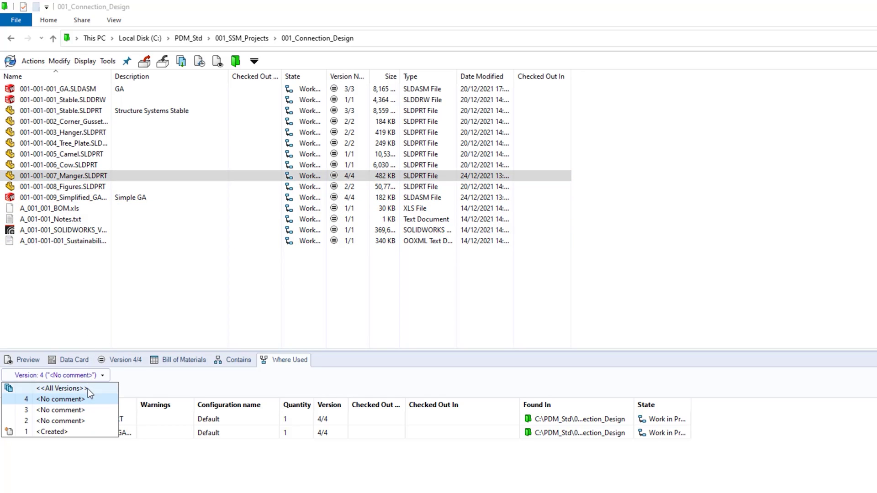
click(89, 420)
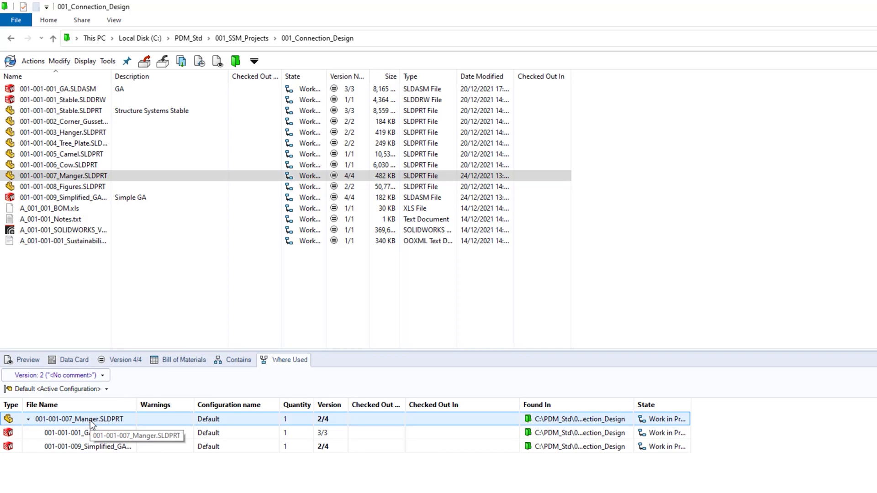
click(83, 377)
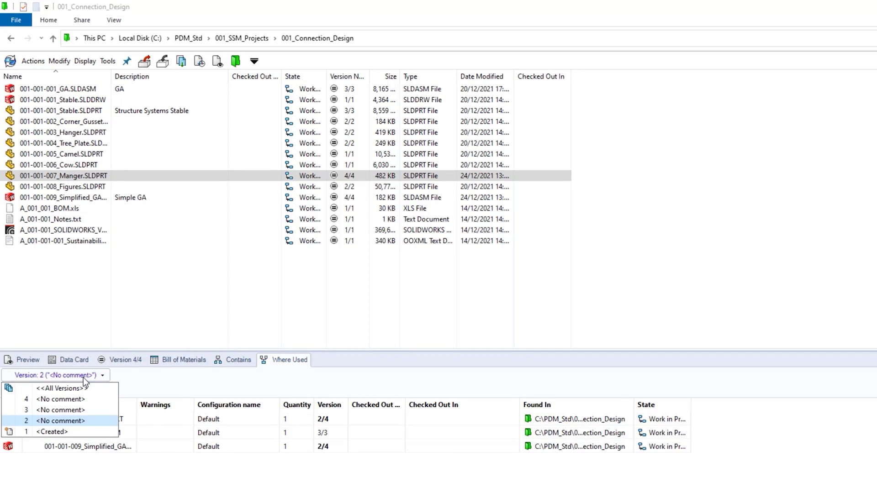
click(84, 410)
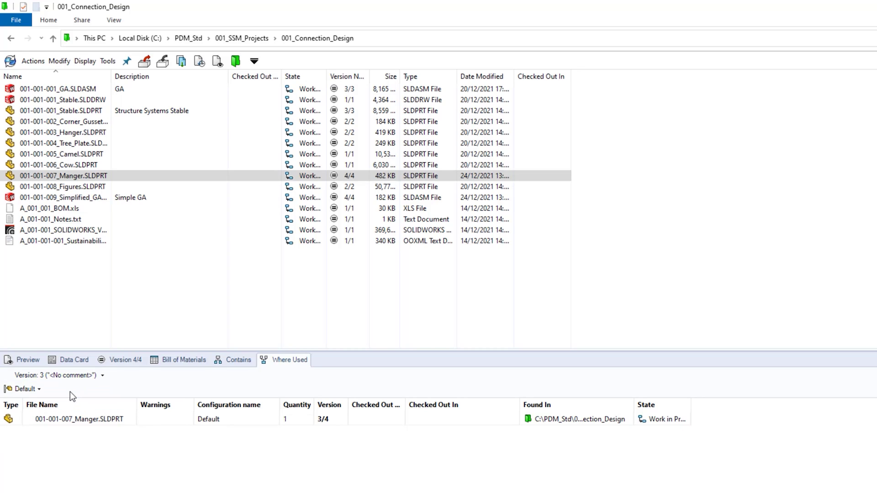
click(31, 390)
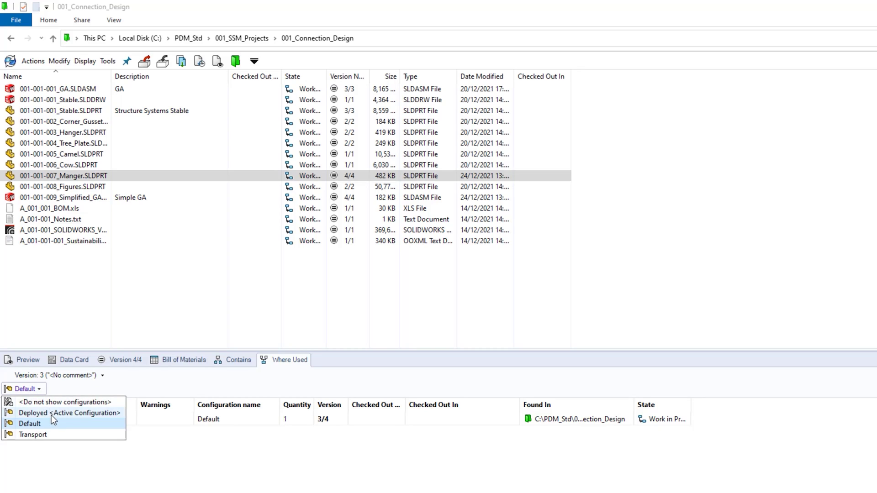
click(59, 434)
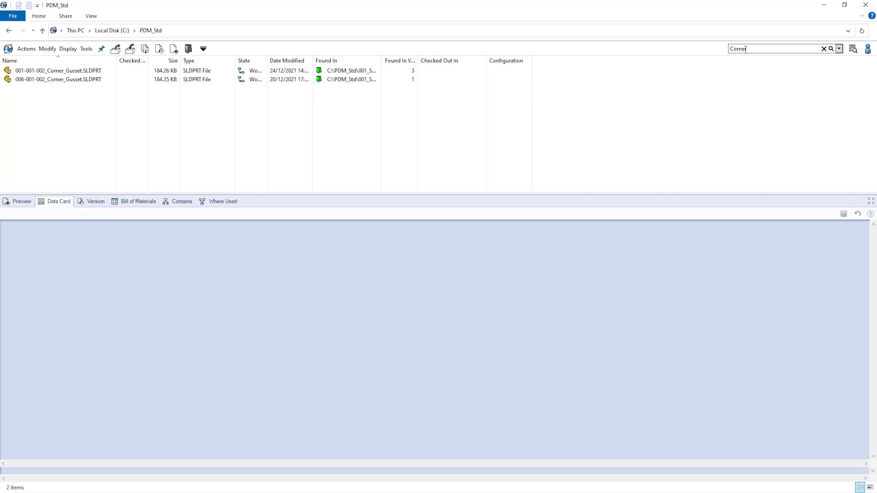
Step: Enable matching the search term in Description in the search options
click(839, 49)
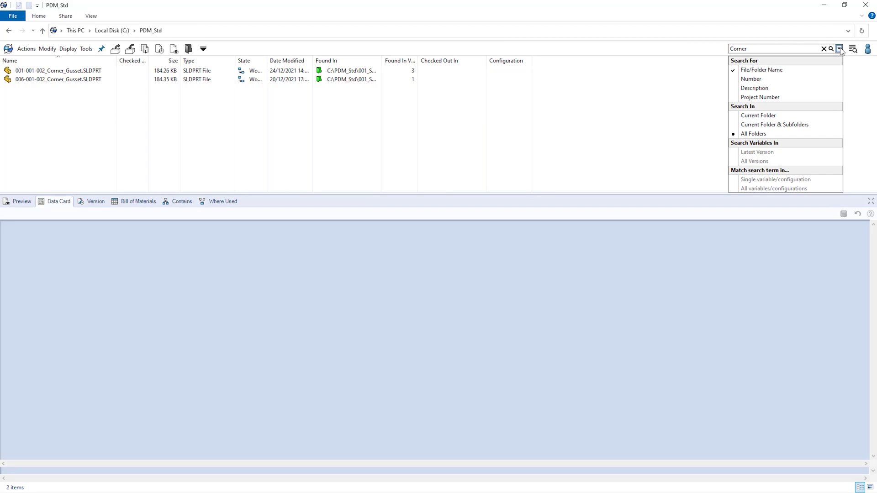
click(760, 90)
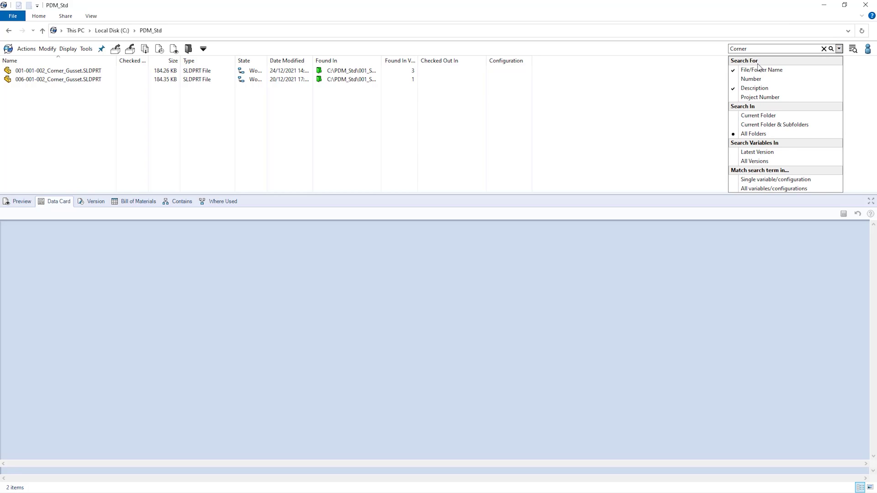
click(758, 49)
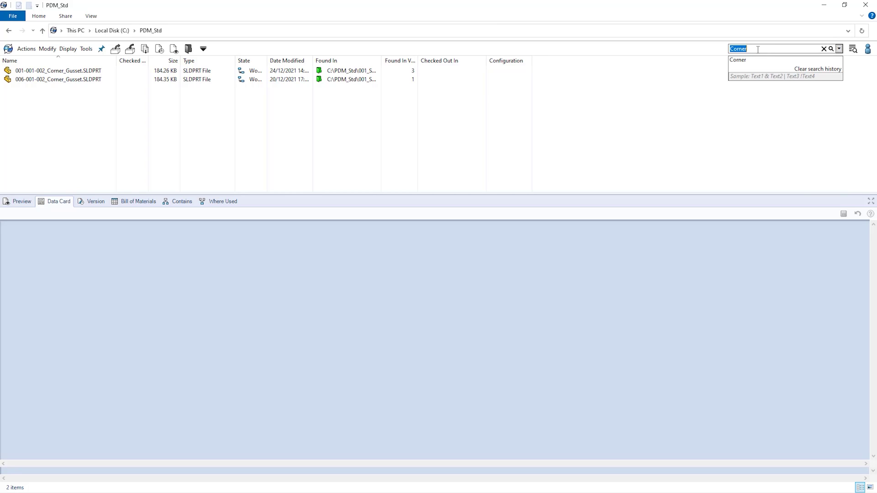
Step: Search the vault for 'Connection', then switch to the Quick Search form
text(Con)
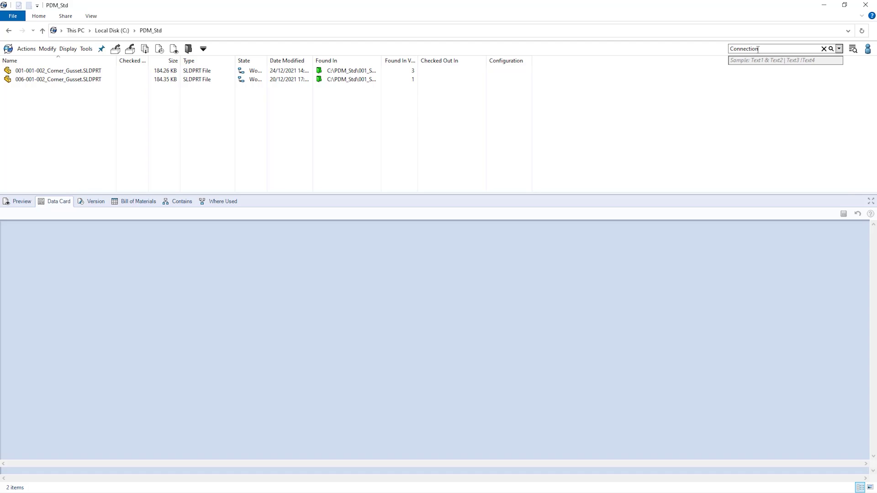
text(nection)
key(Return)
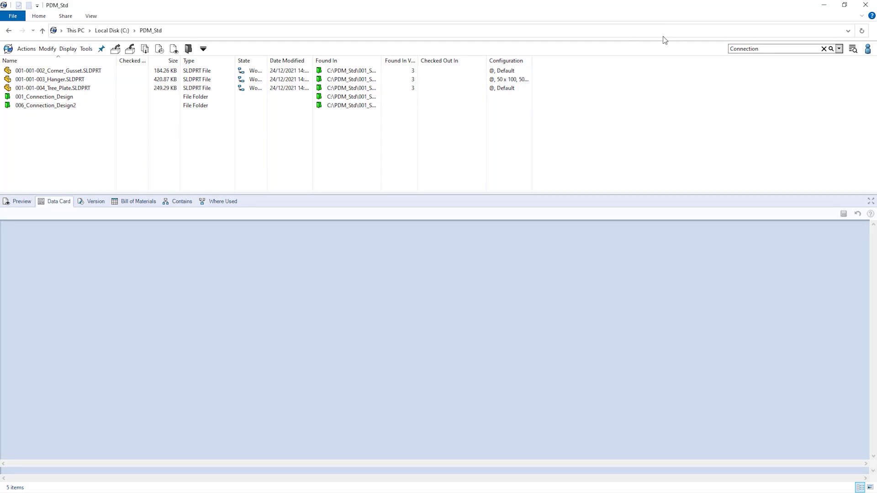
click(839, 48)
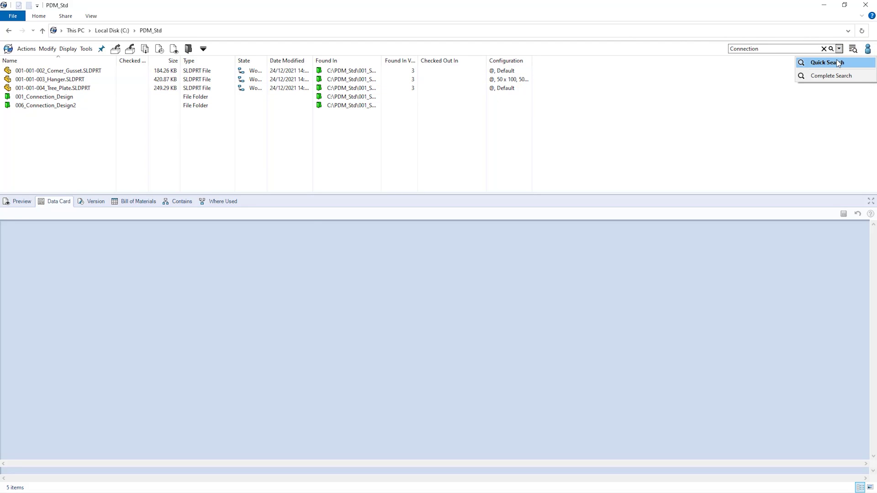
click(836, 61)
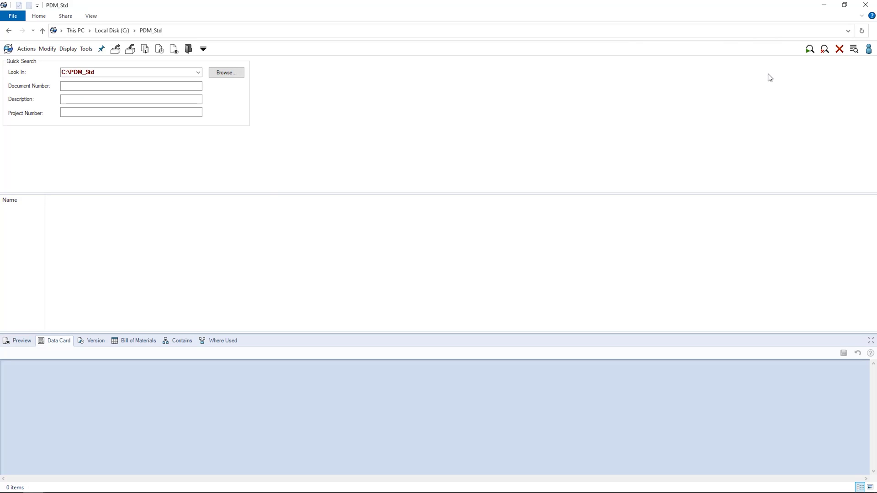
Step: Quick-search for Project Number 001 with Description 'Connection' and select the first part found
click(151, 115)
text(001)
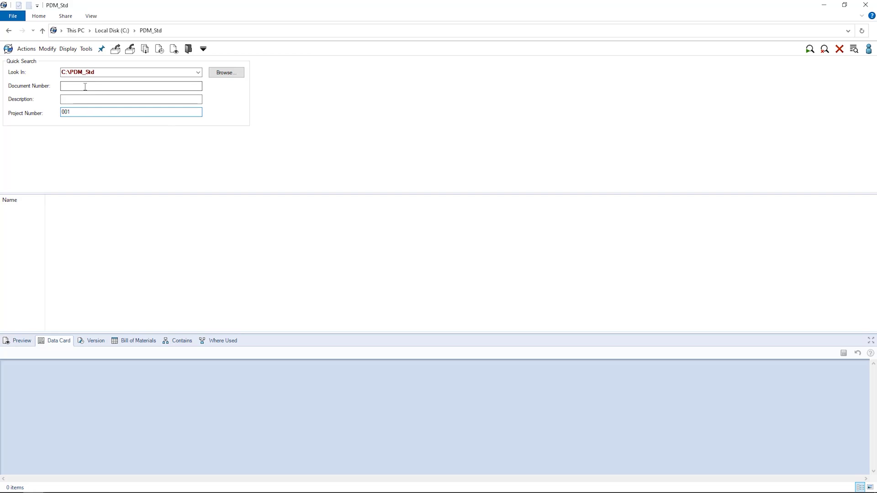
click(69, 100)
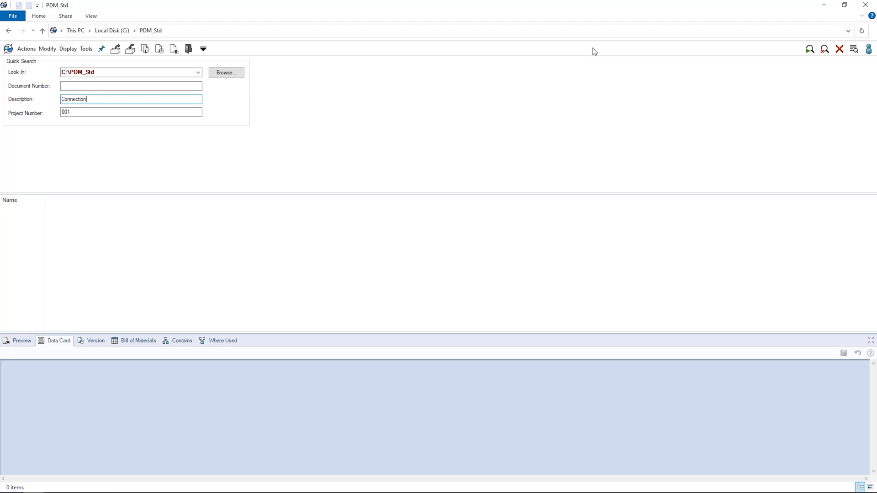
click(808, 51)
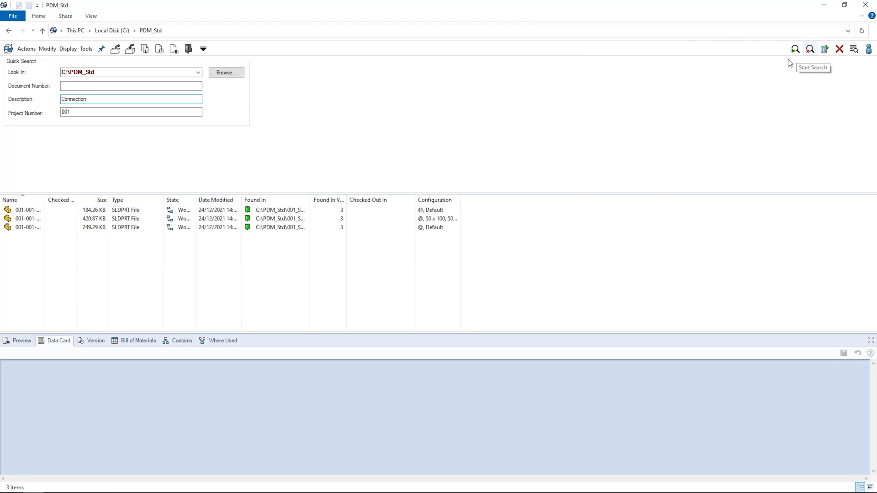
click(40, 214)
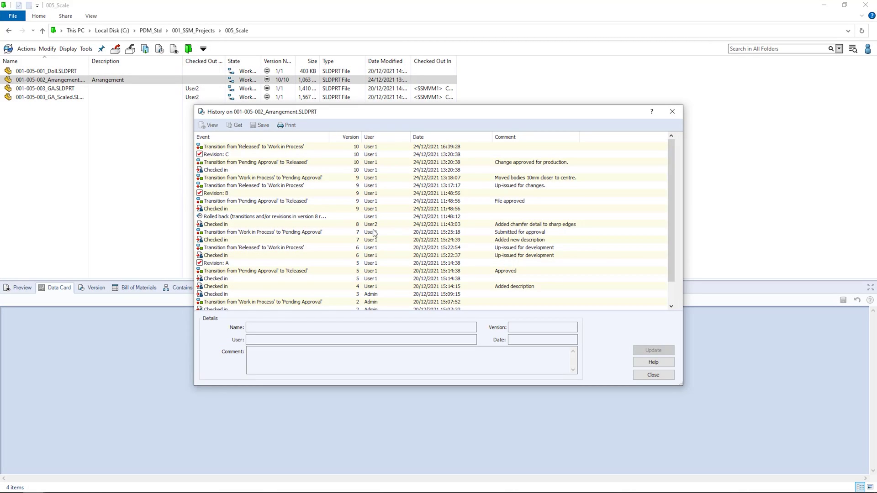
Step: Review the version 8 check-in and rollback entries in the Arrangement history, then close it
click(387, 226)
click(387, 217)
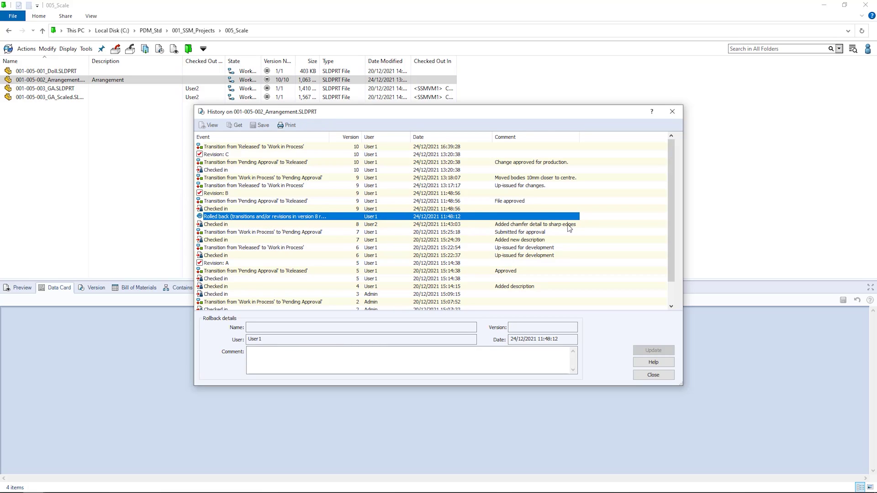
click(653, 375)
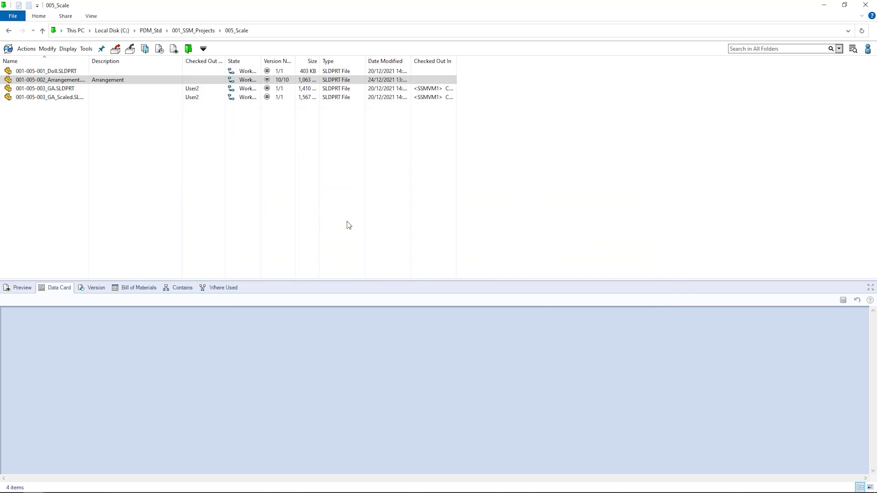
Step: Check out 001-005-002_Arrangement and save Project Number 005 on its data card
right_click(163, 80)
click(202, 151)
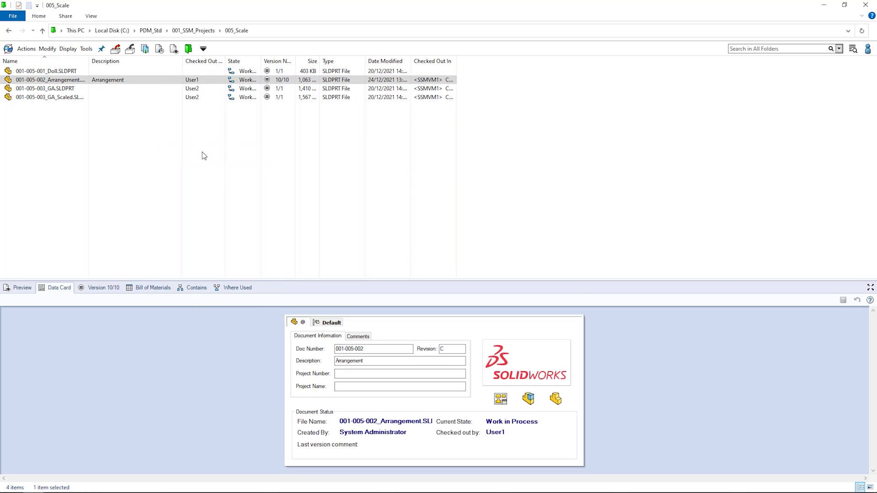
click(365, 376)
text(005)
click(843, 300)
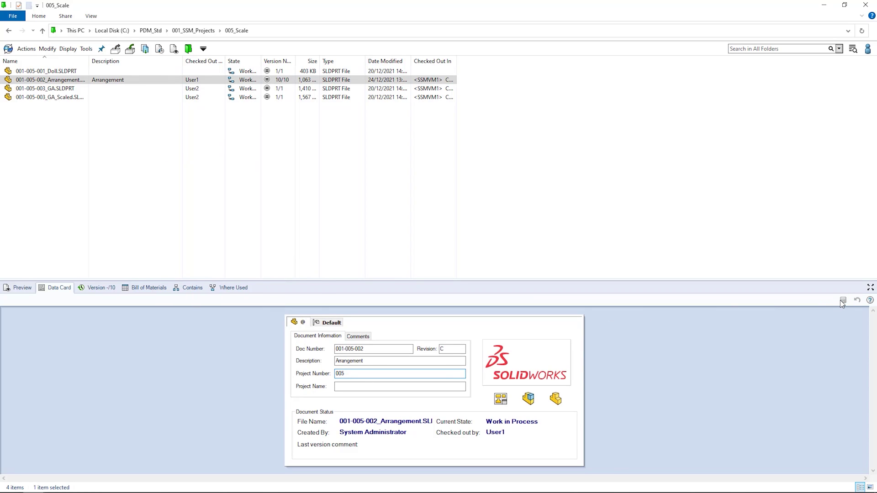
Step: Check in the part as version 11 with comment 'Adding comment for check-in' and review its history
right_click(179, 79)
click(216, 162)
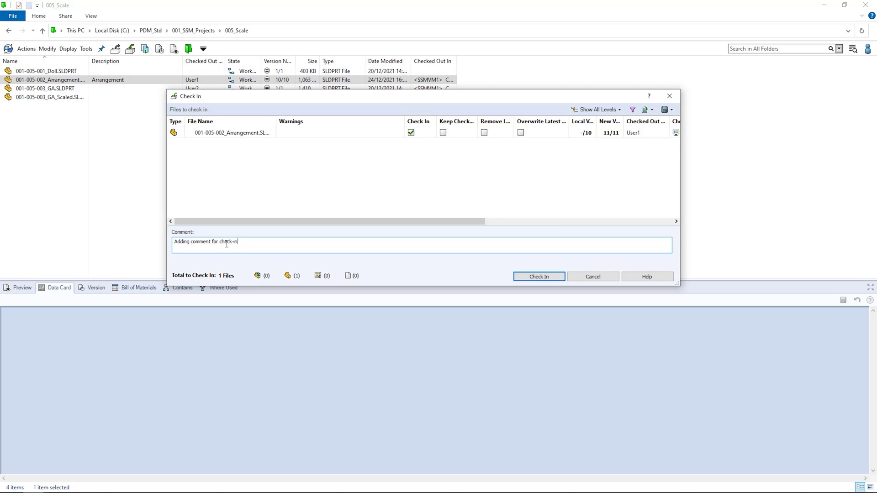
click(547, 278)
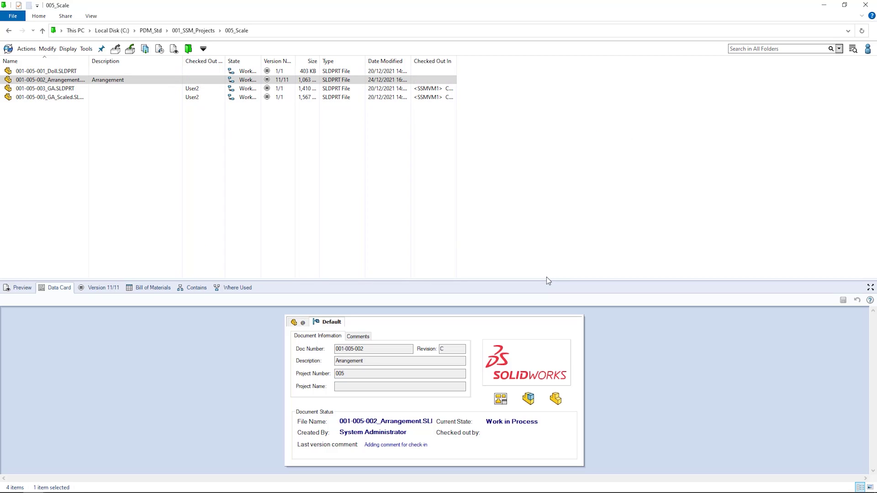
right_click(173, 80)
click(219, 190)
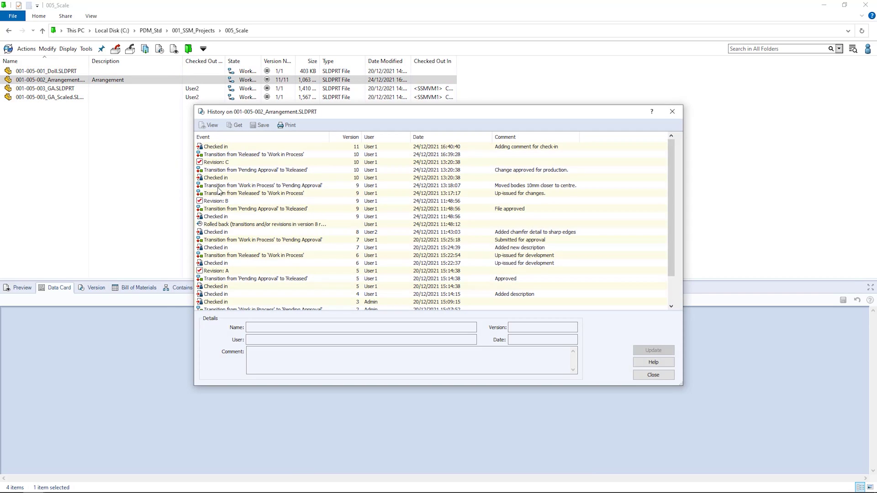
click(438, 147)
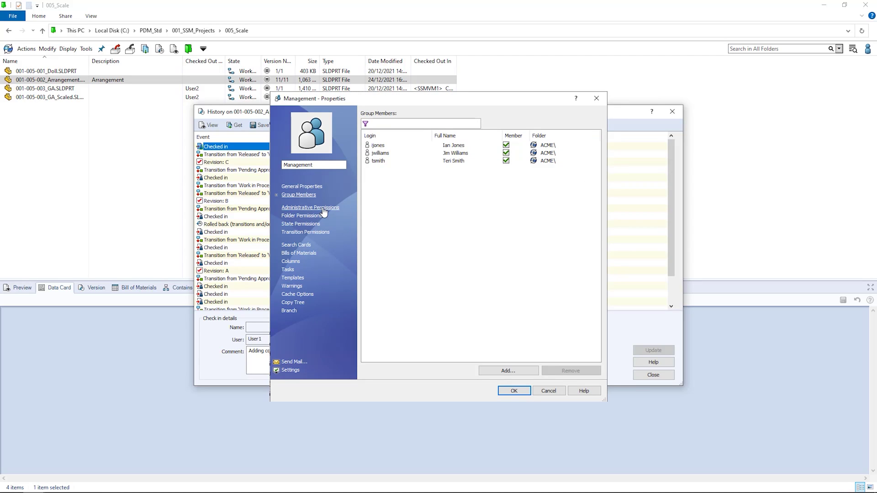
click(319, 207)
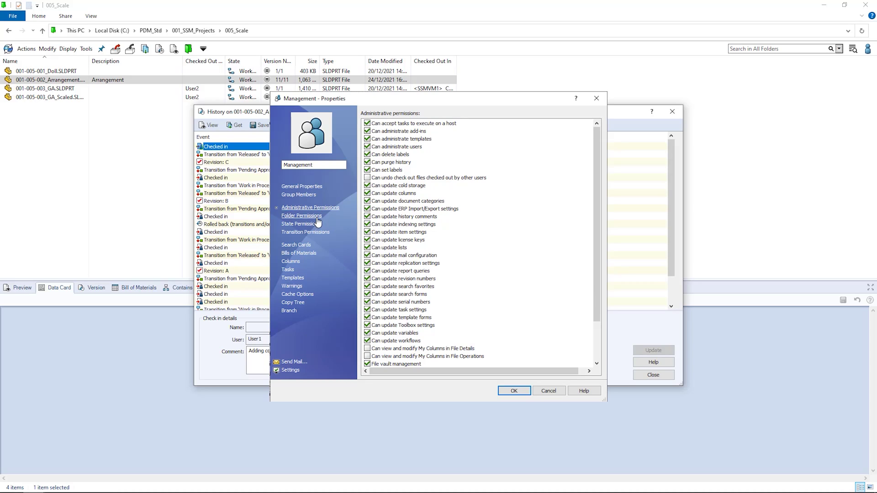
click(317, 217)
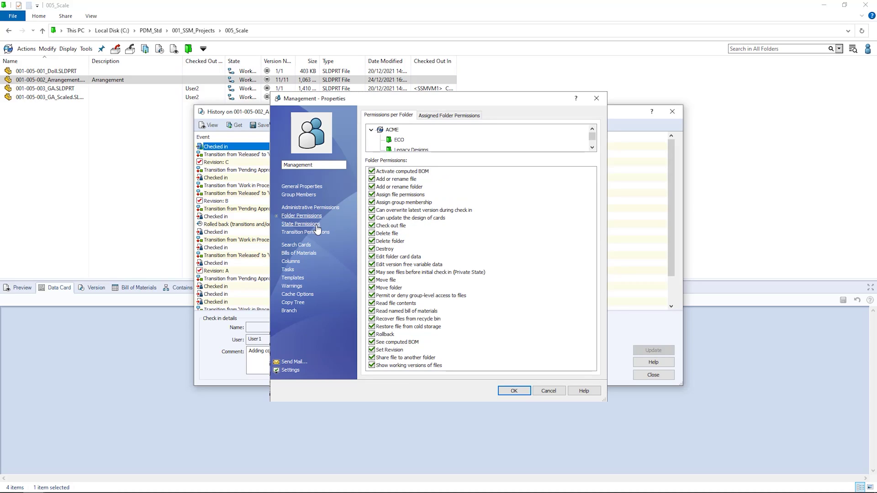
click(318, 225)
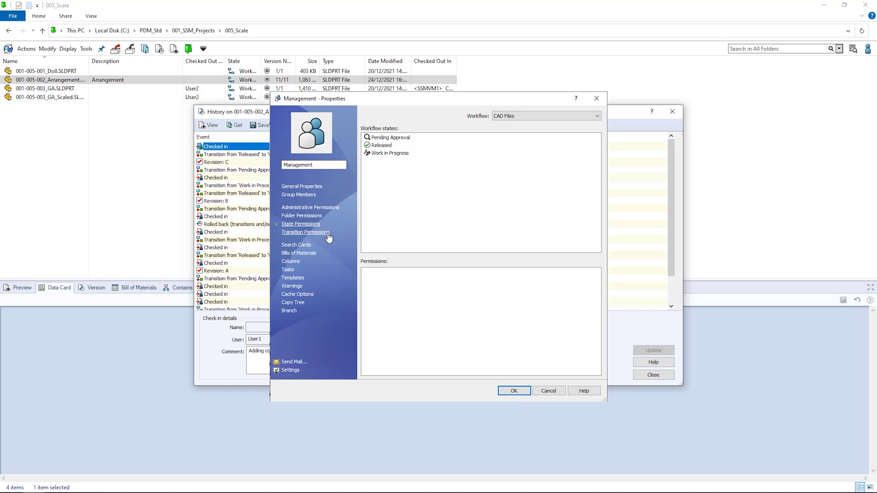
click(328, 232)
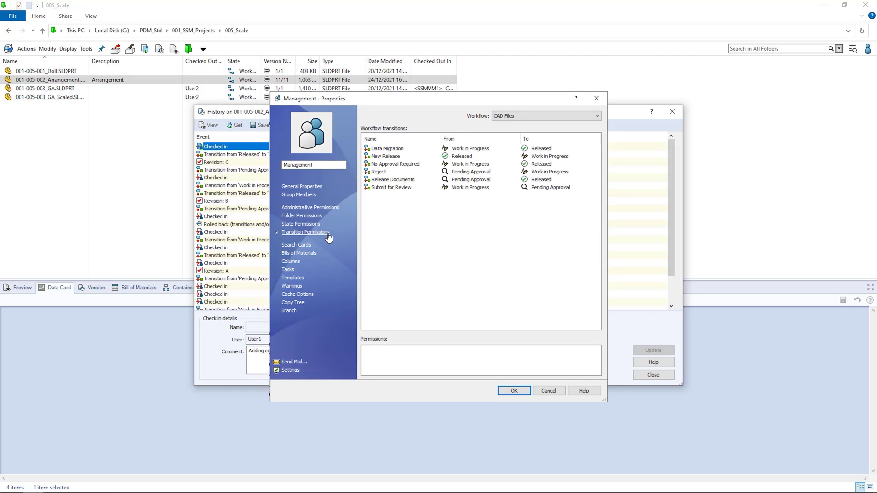
click(565, 149)
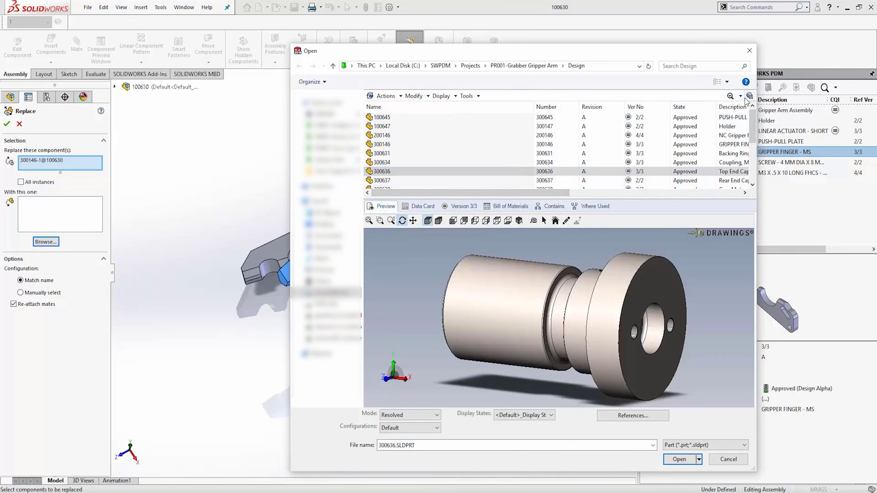
Step: Switch the Open dialog to a Complete Search of the vault and start entering a Number
click(740, 96)
click(742, 108)
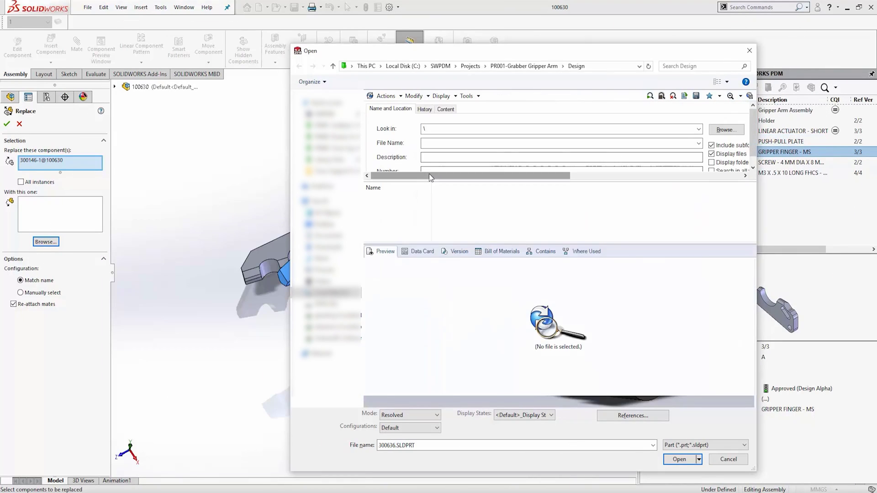
click(429, 170)
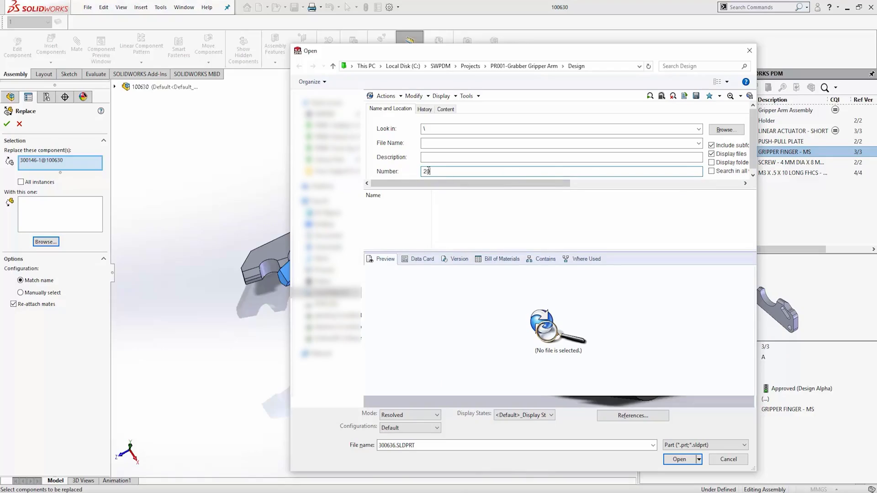